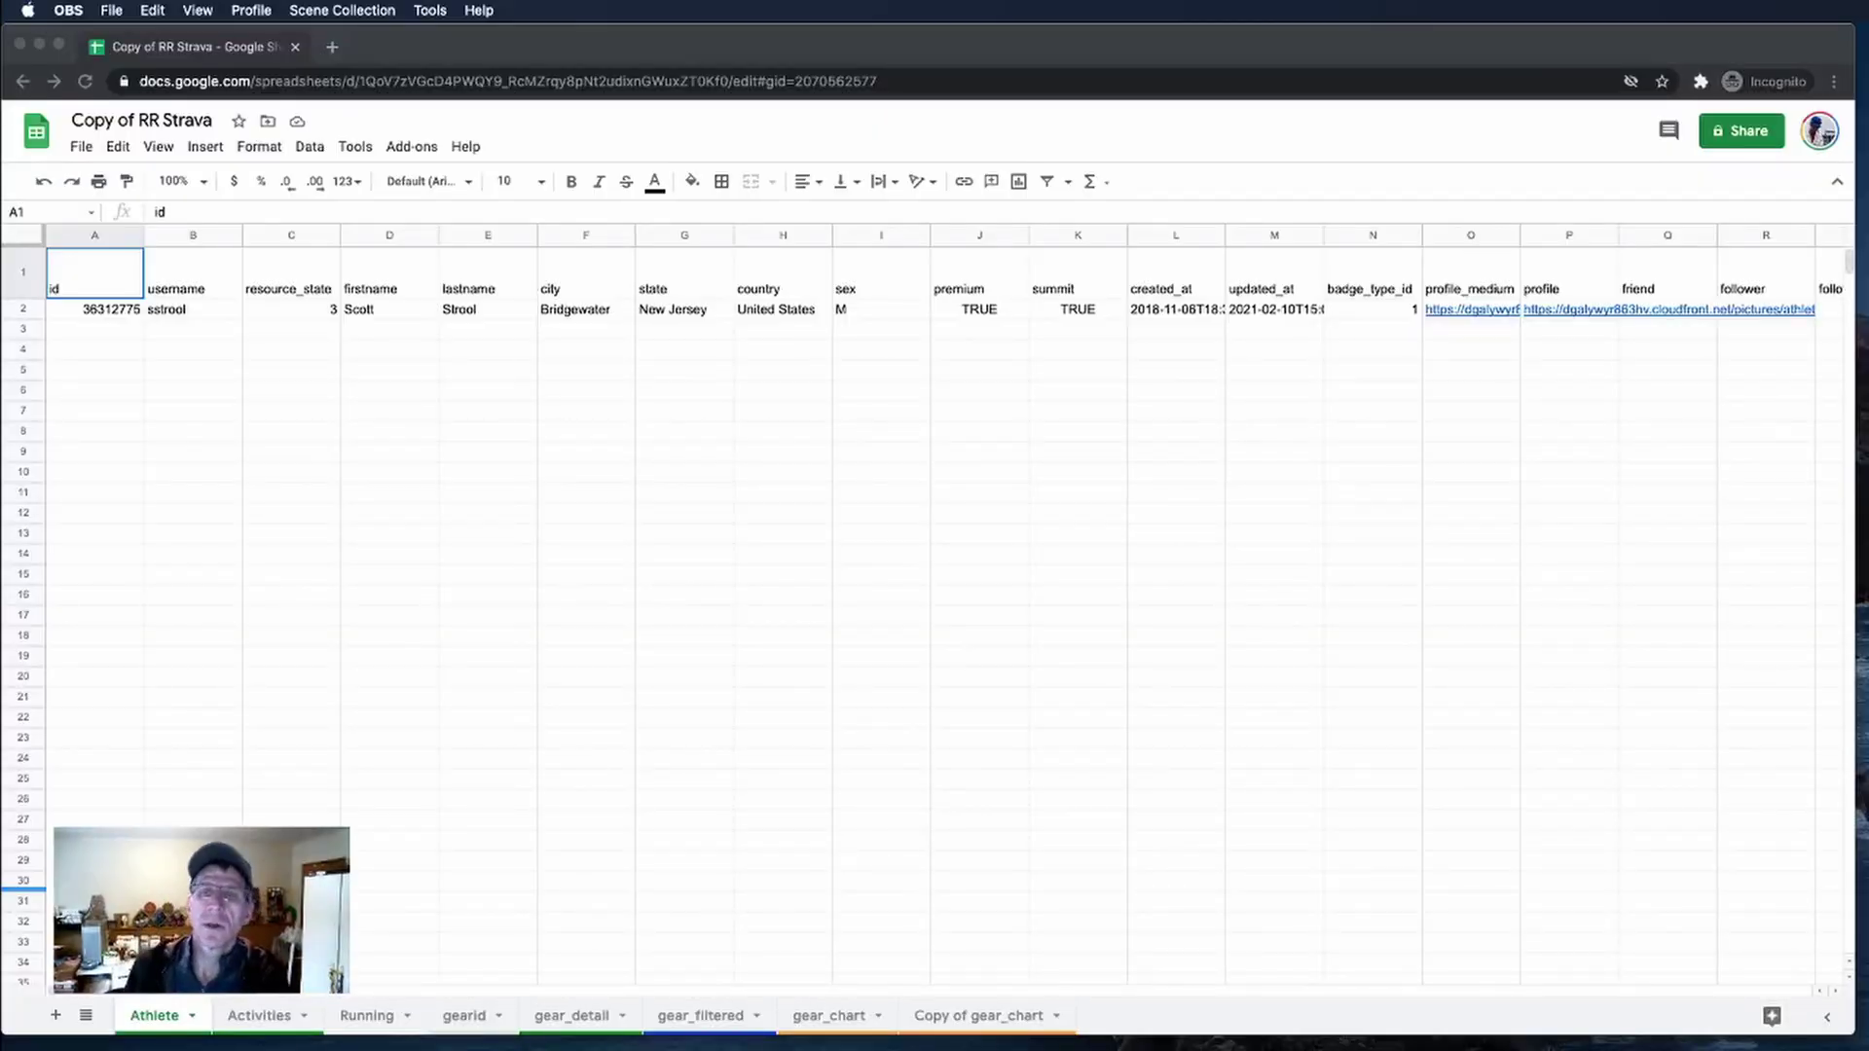
Review the list of installed Google Sheets add-ons.
left_click(425, 148)
left_click(425, 149)
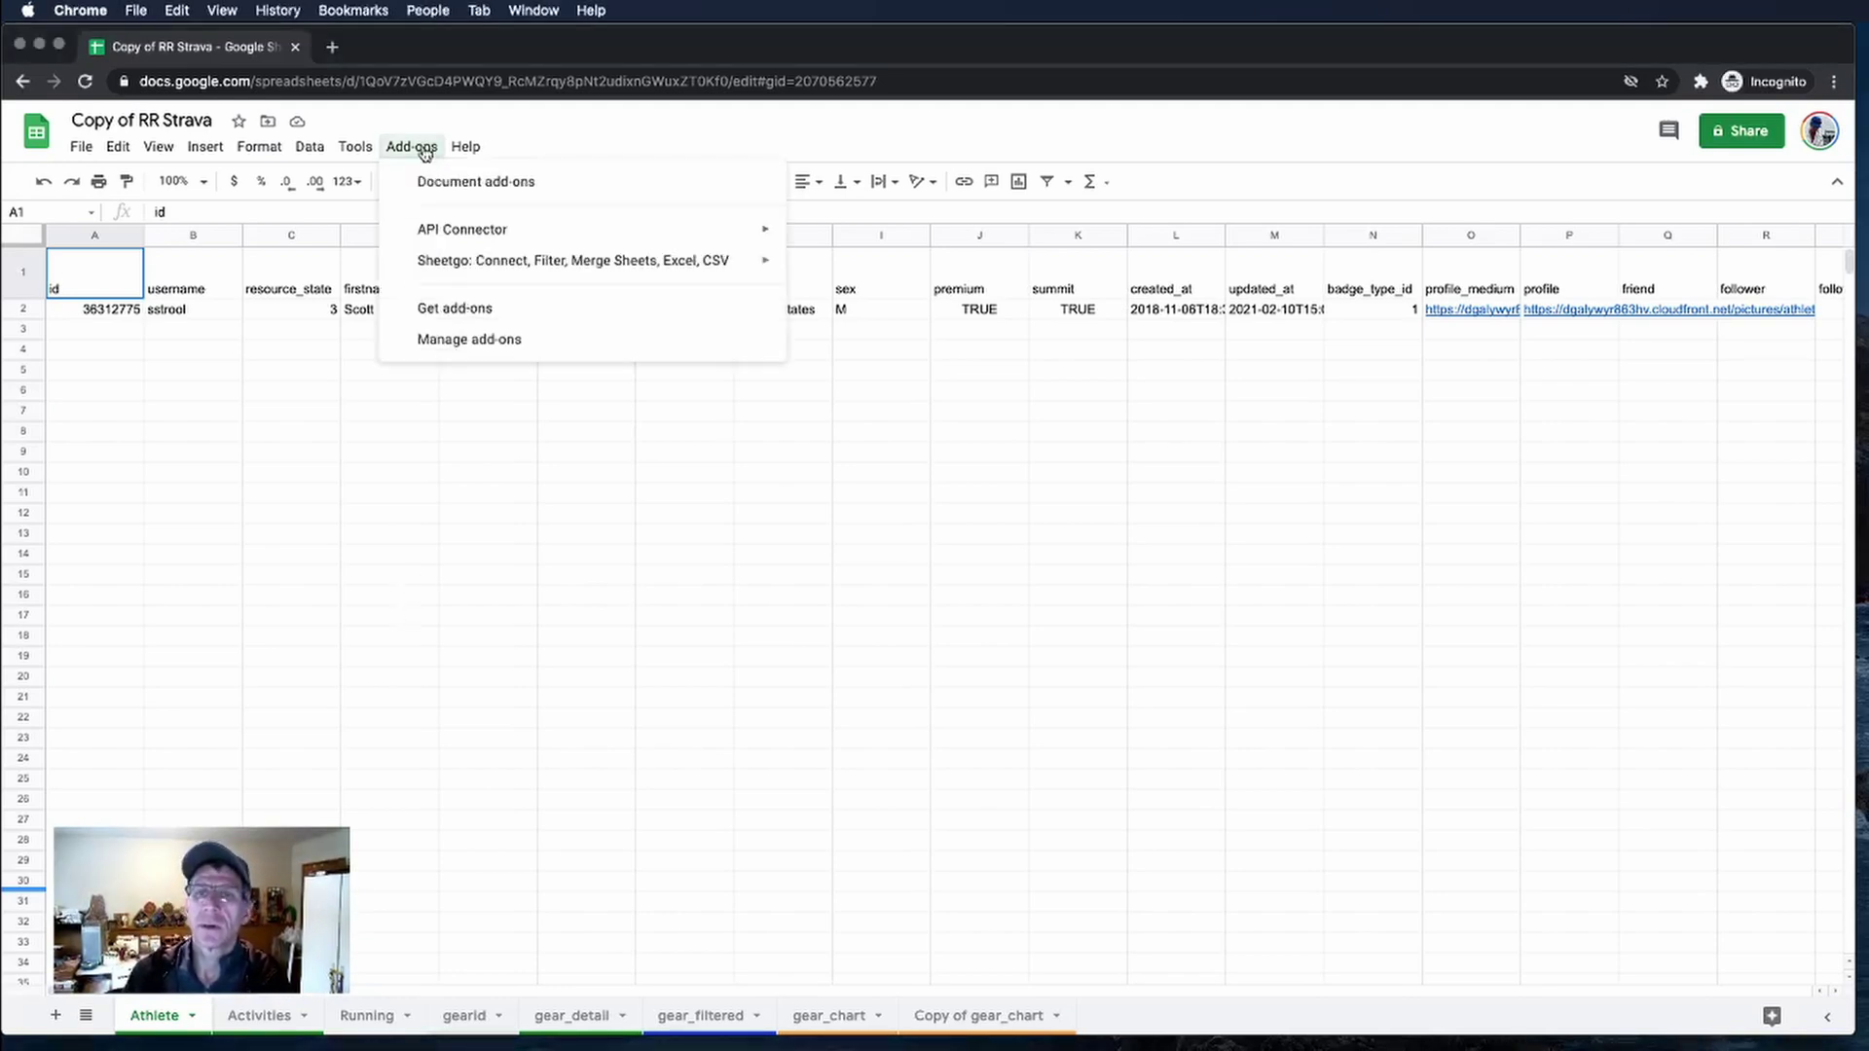
left_click(473, 347)
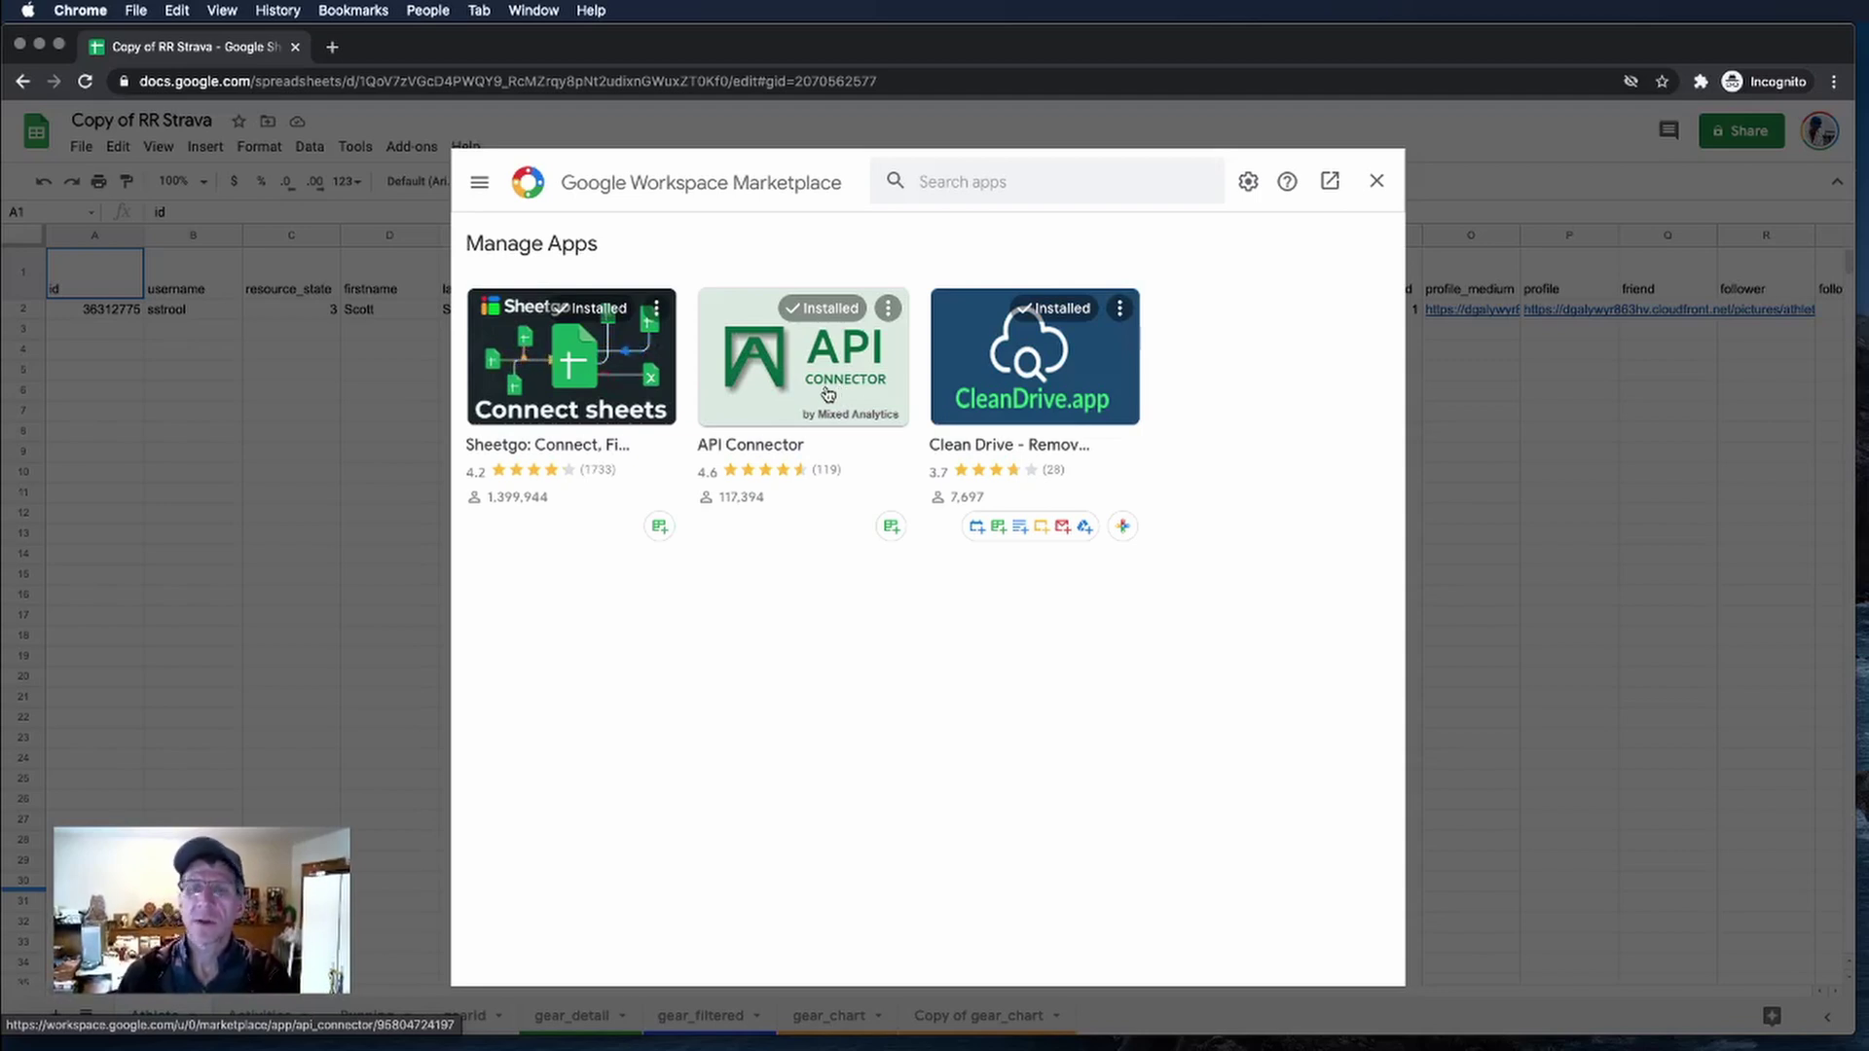
left_click(1376, 182)
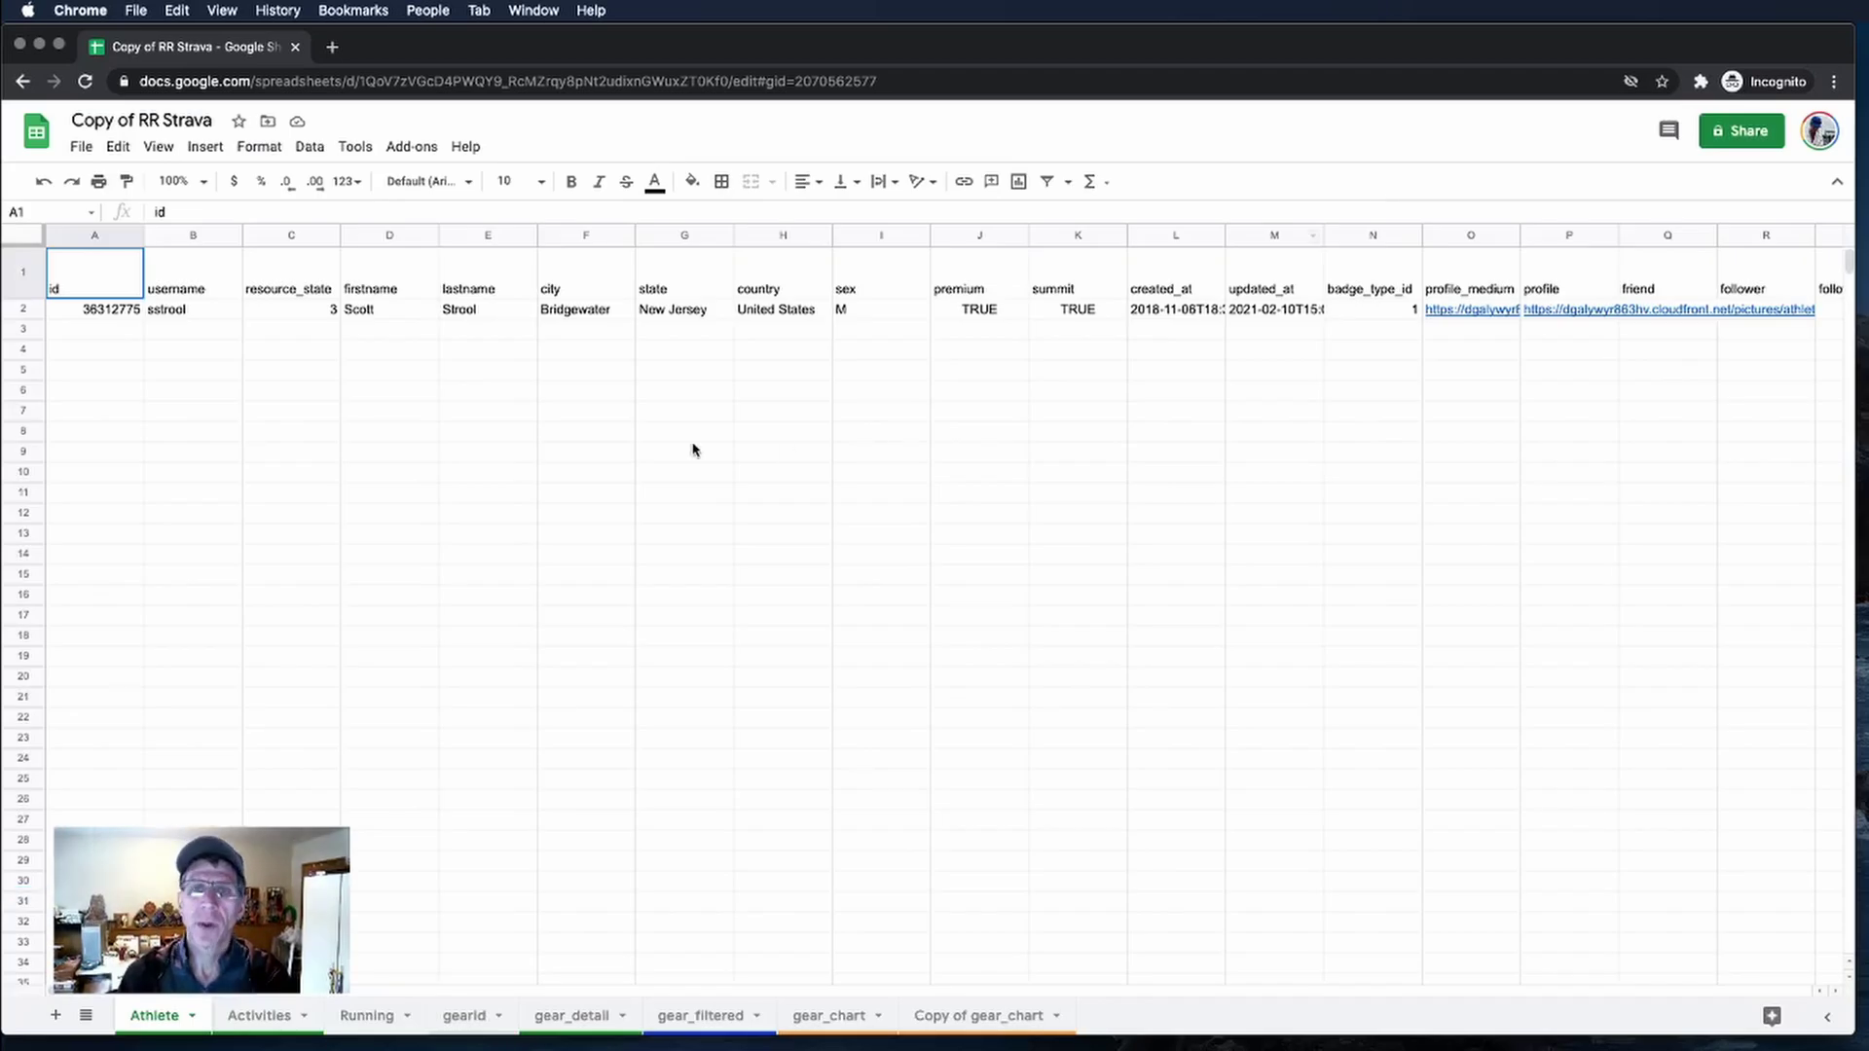
Open API Connector's Manage Connections and connect it to Strava.
left_click(405, 145)
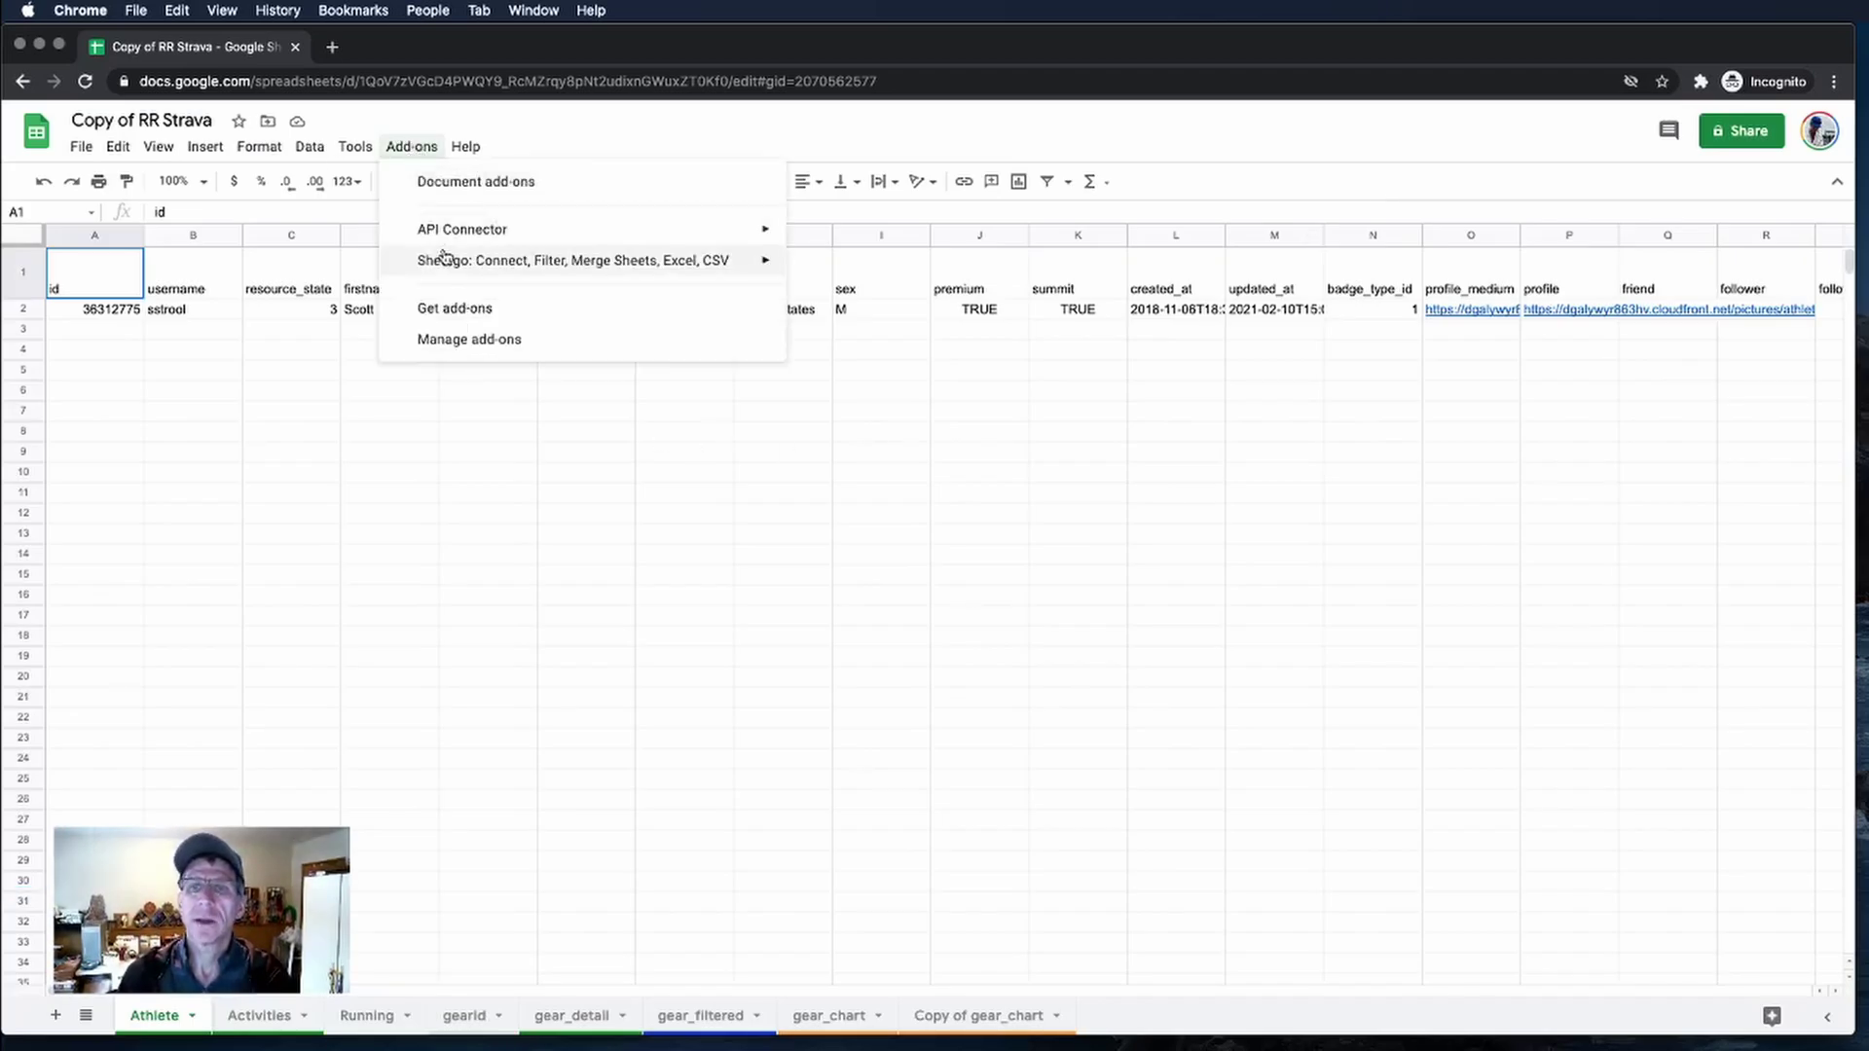
mouse_move(446, 234)
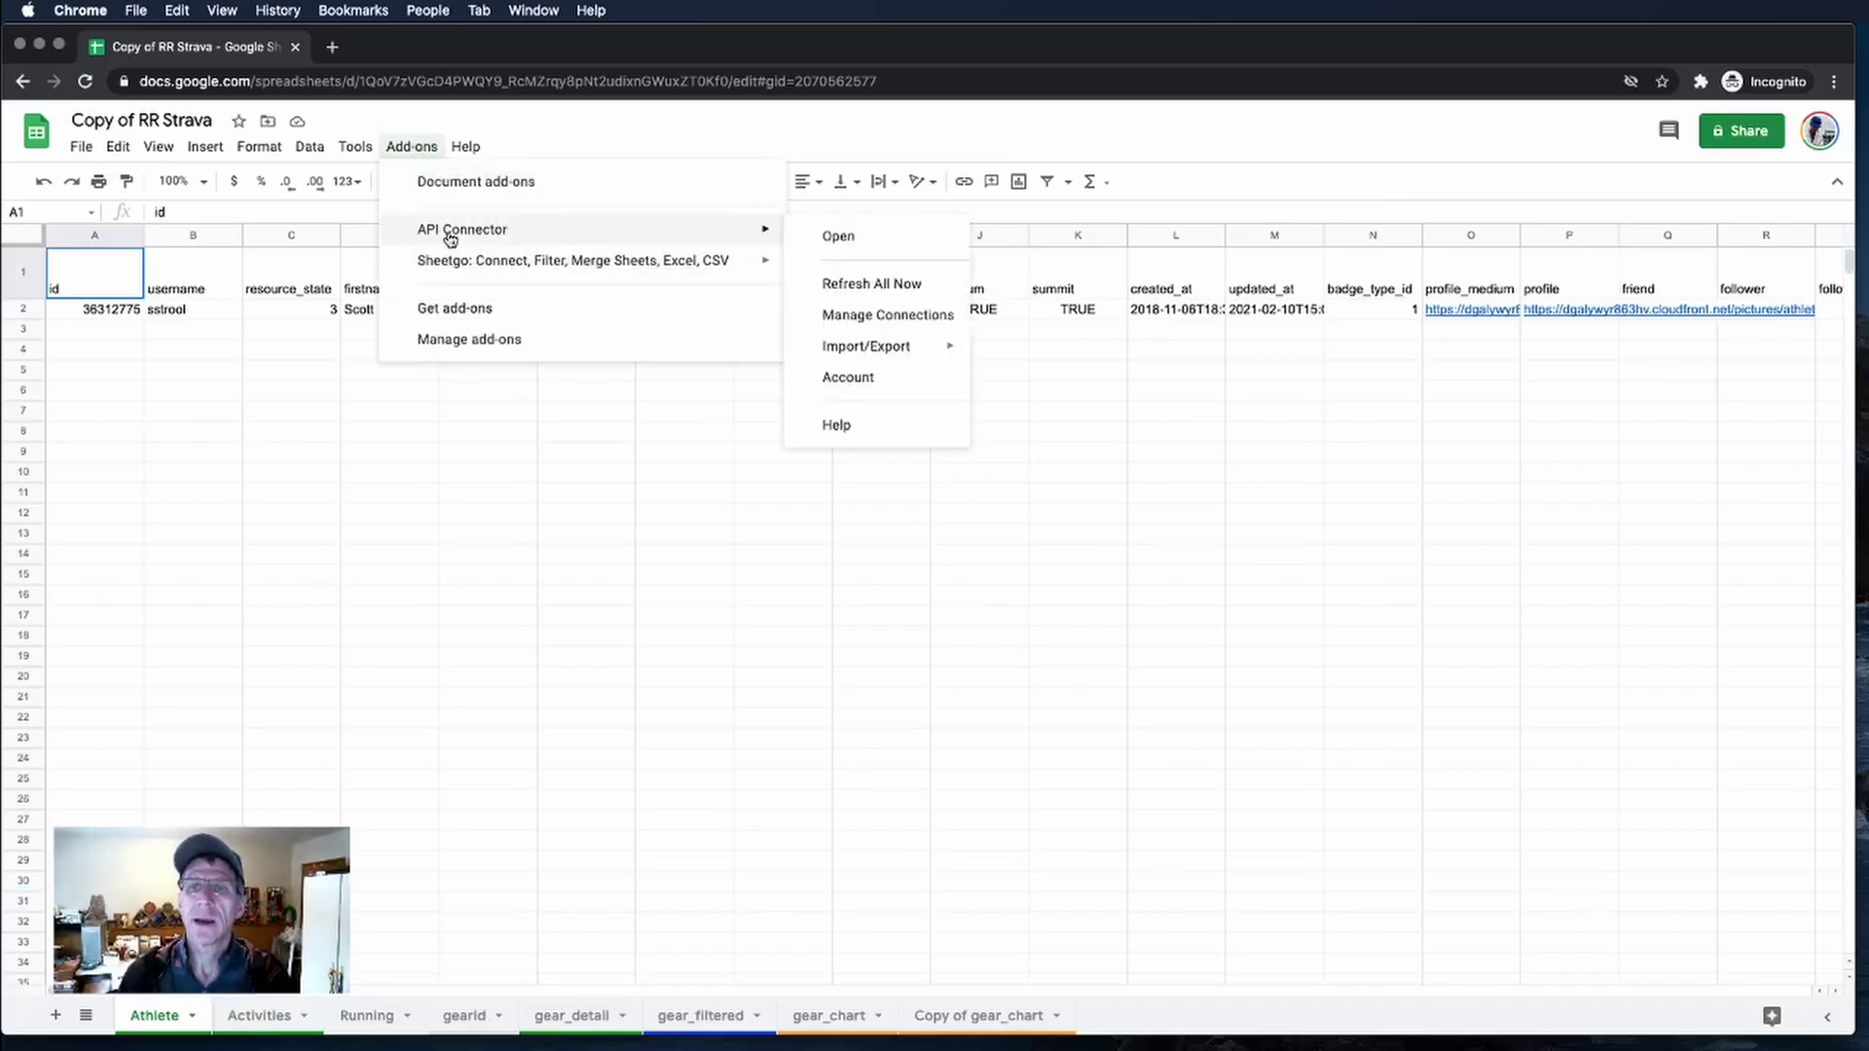
left_click(923, 319)
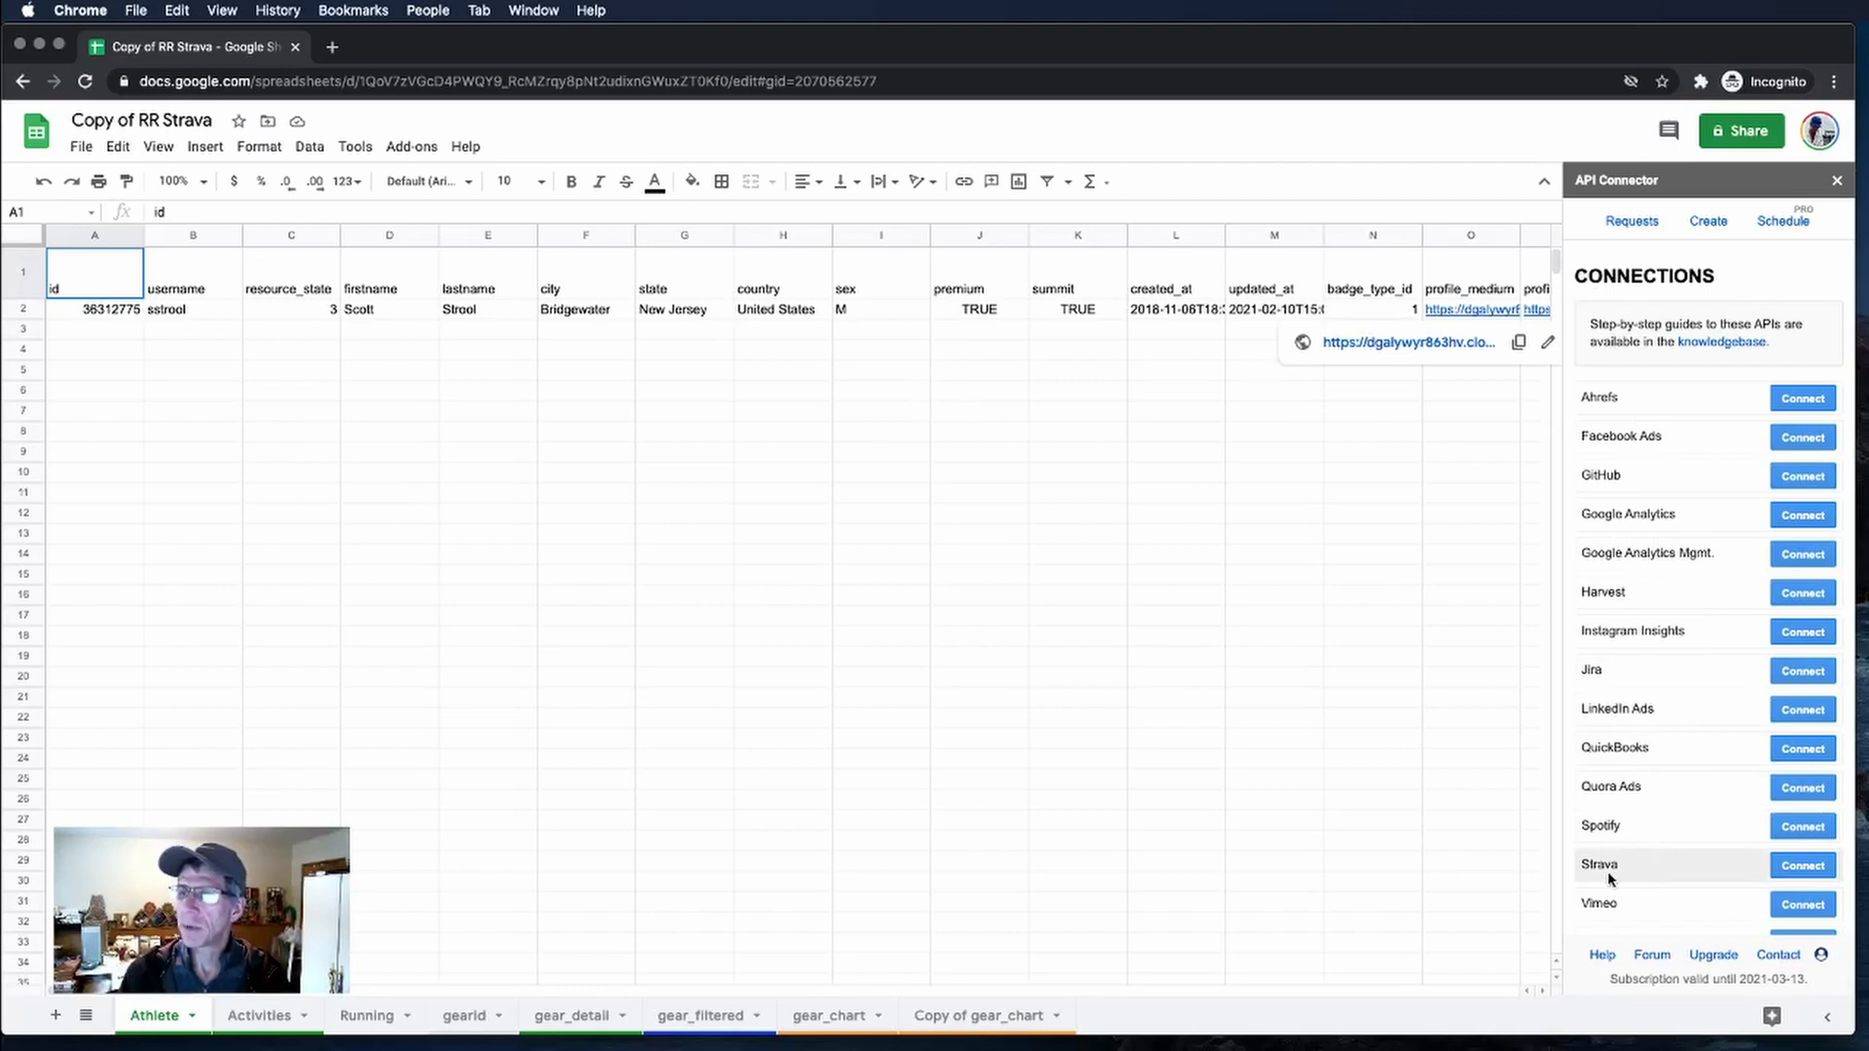
left_click(1798, 868)
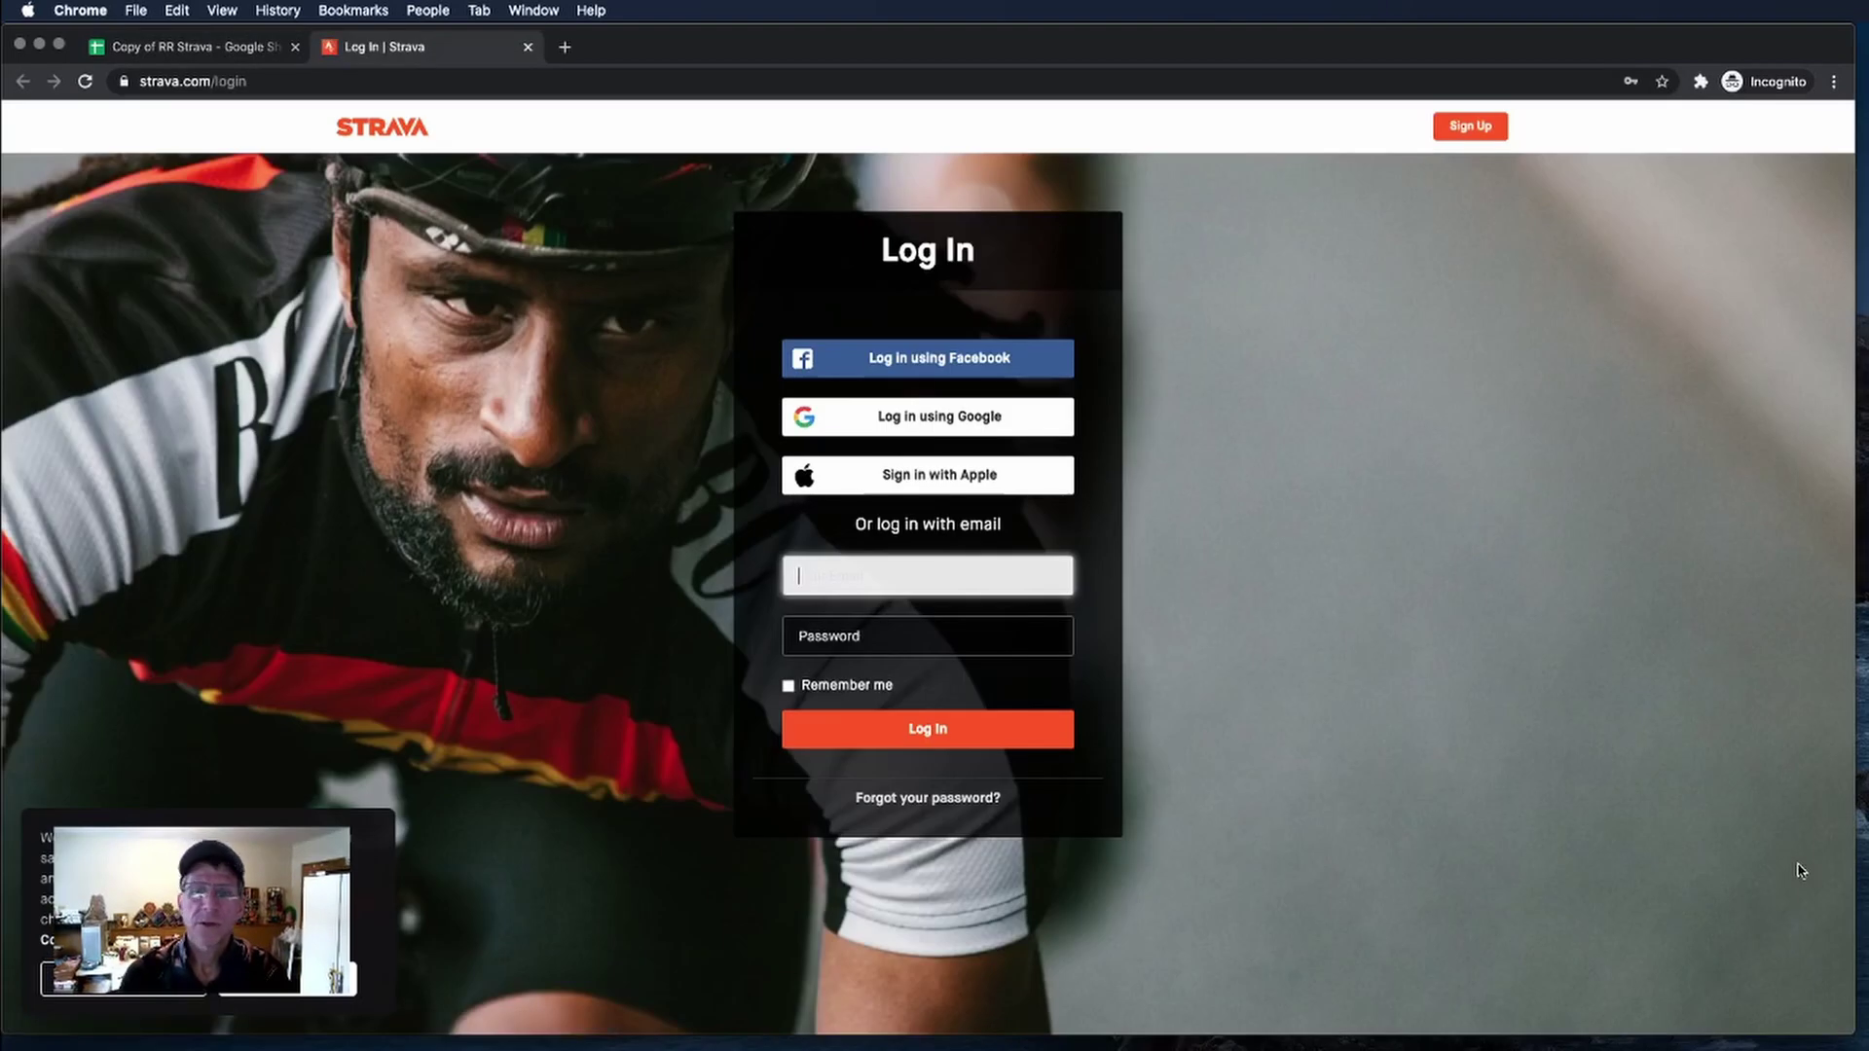
Sign in to Strava using the browser's saved email and password.
left_click(894, 580)
left_click(907, 624)
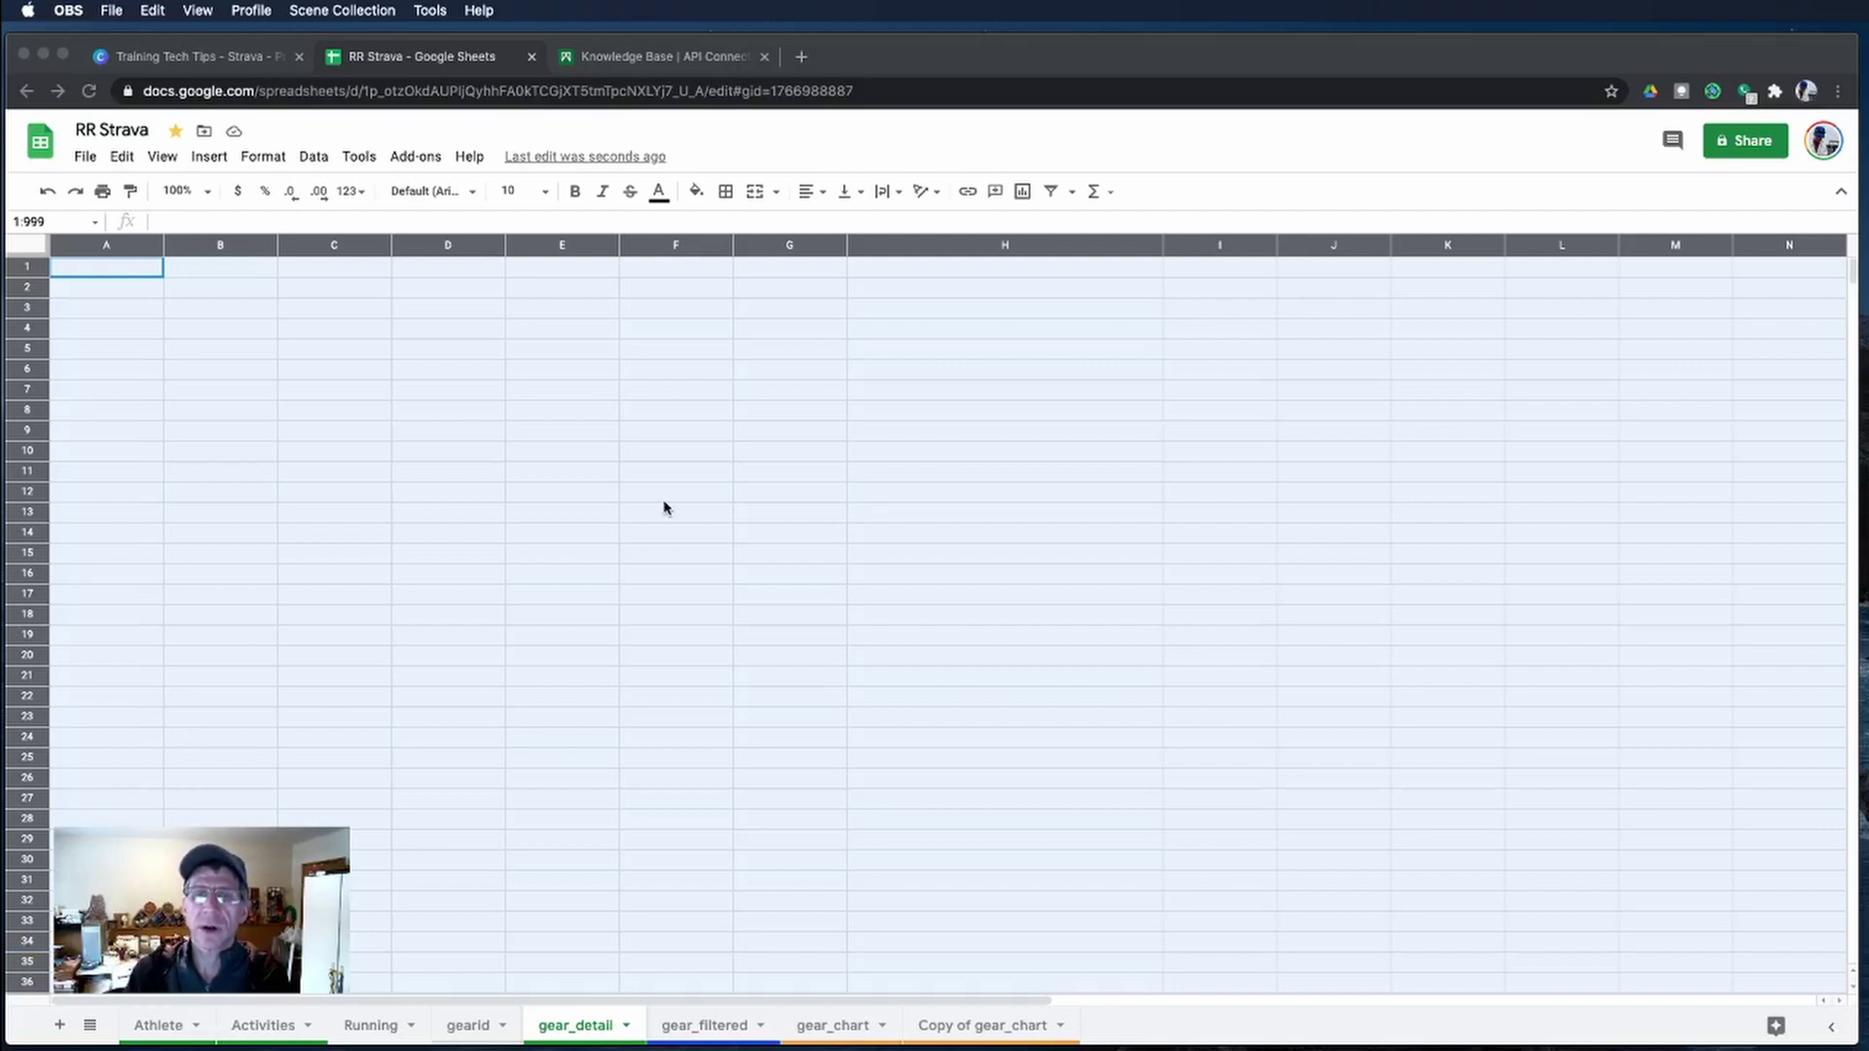
Open the API Connector sidebar and edit the saved 'gear' request.
left_click(406, 157)
left_click(407, 158)
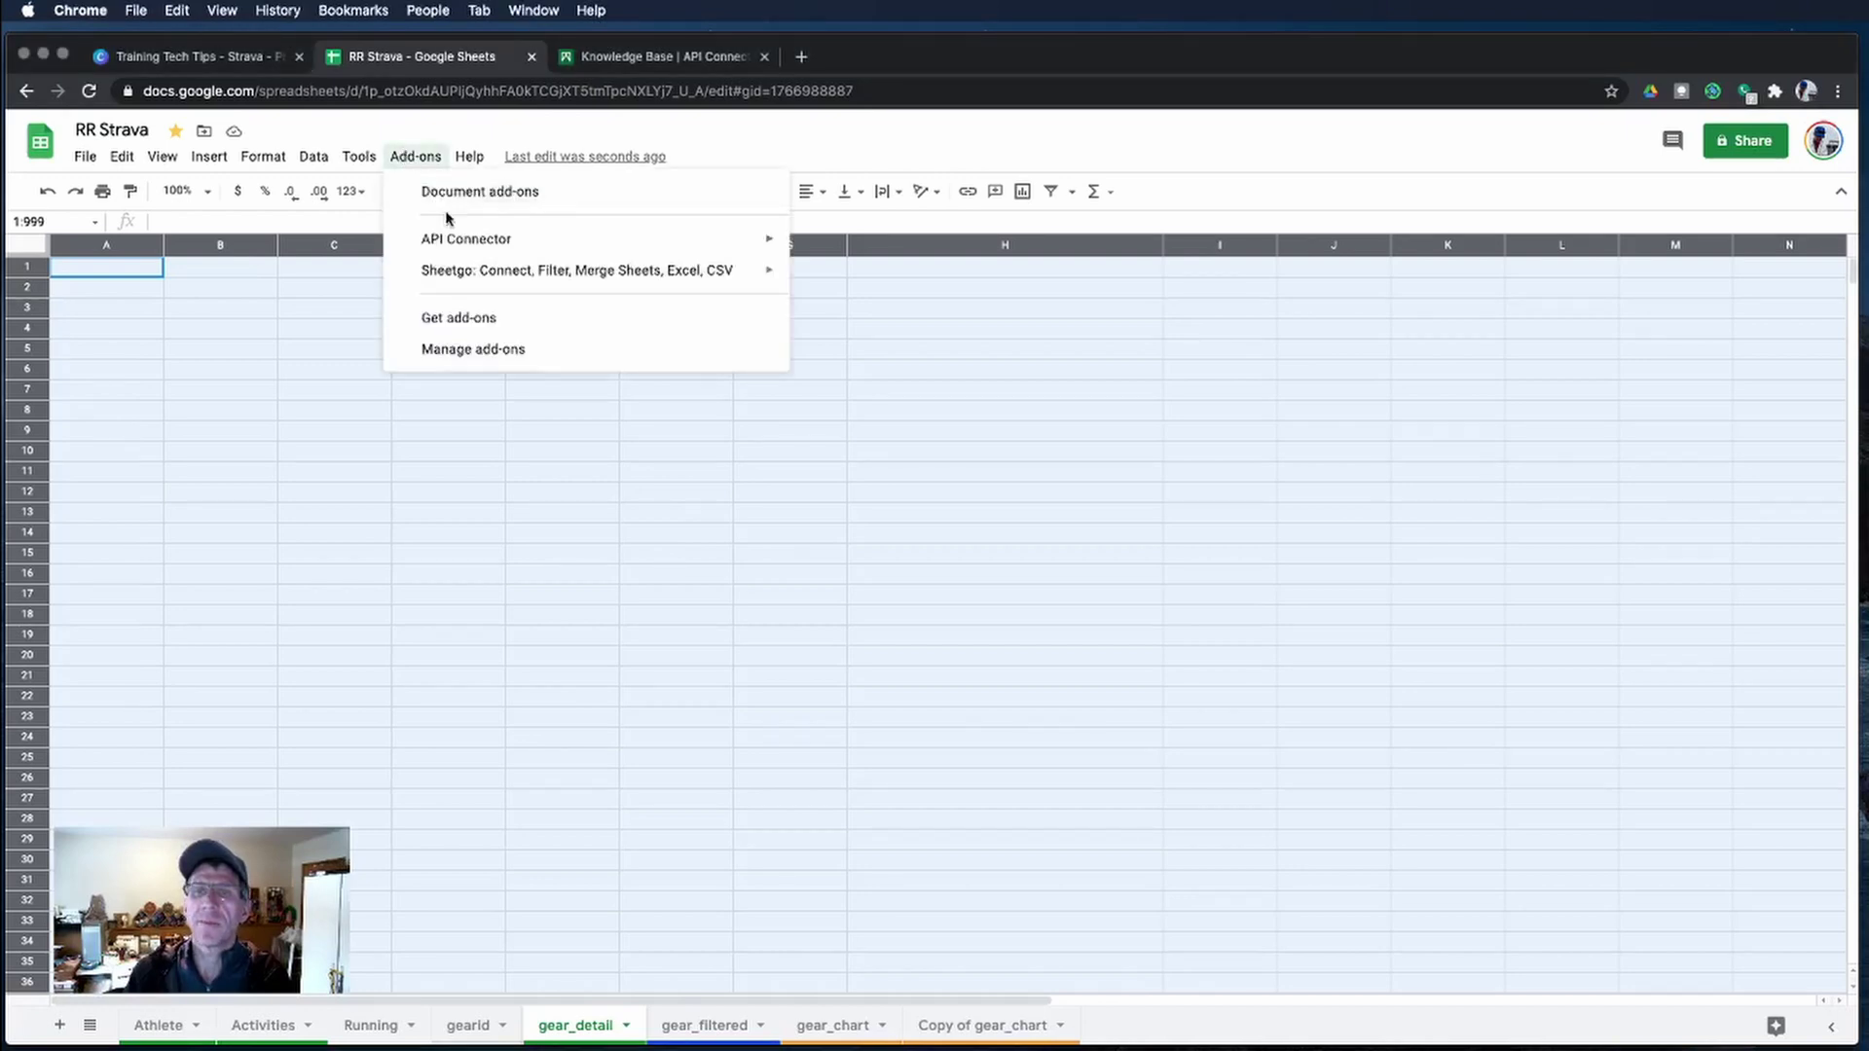
mouse_move(462, 242)
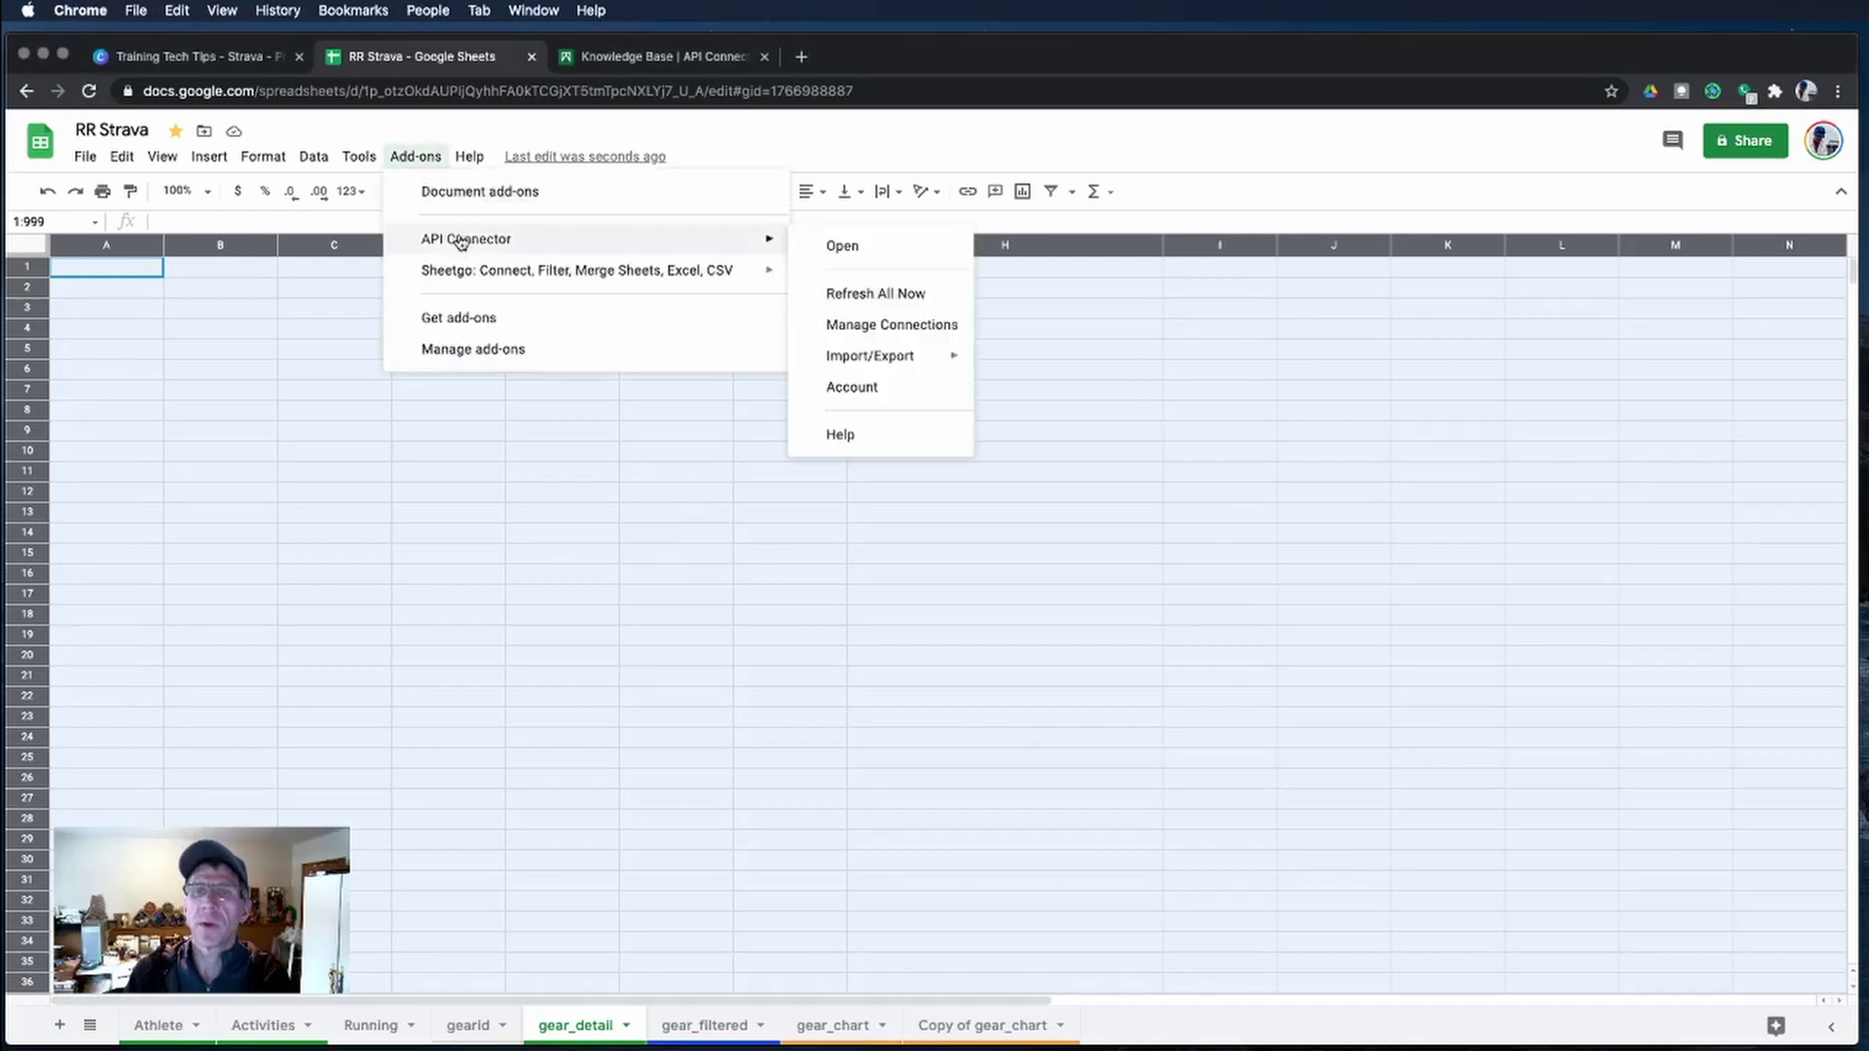
left_click(841, 249)
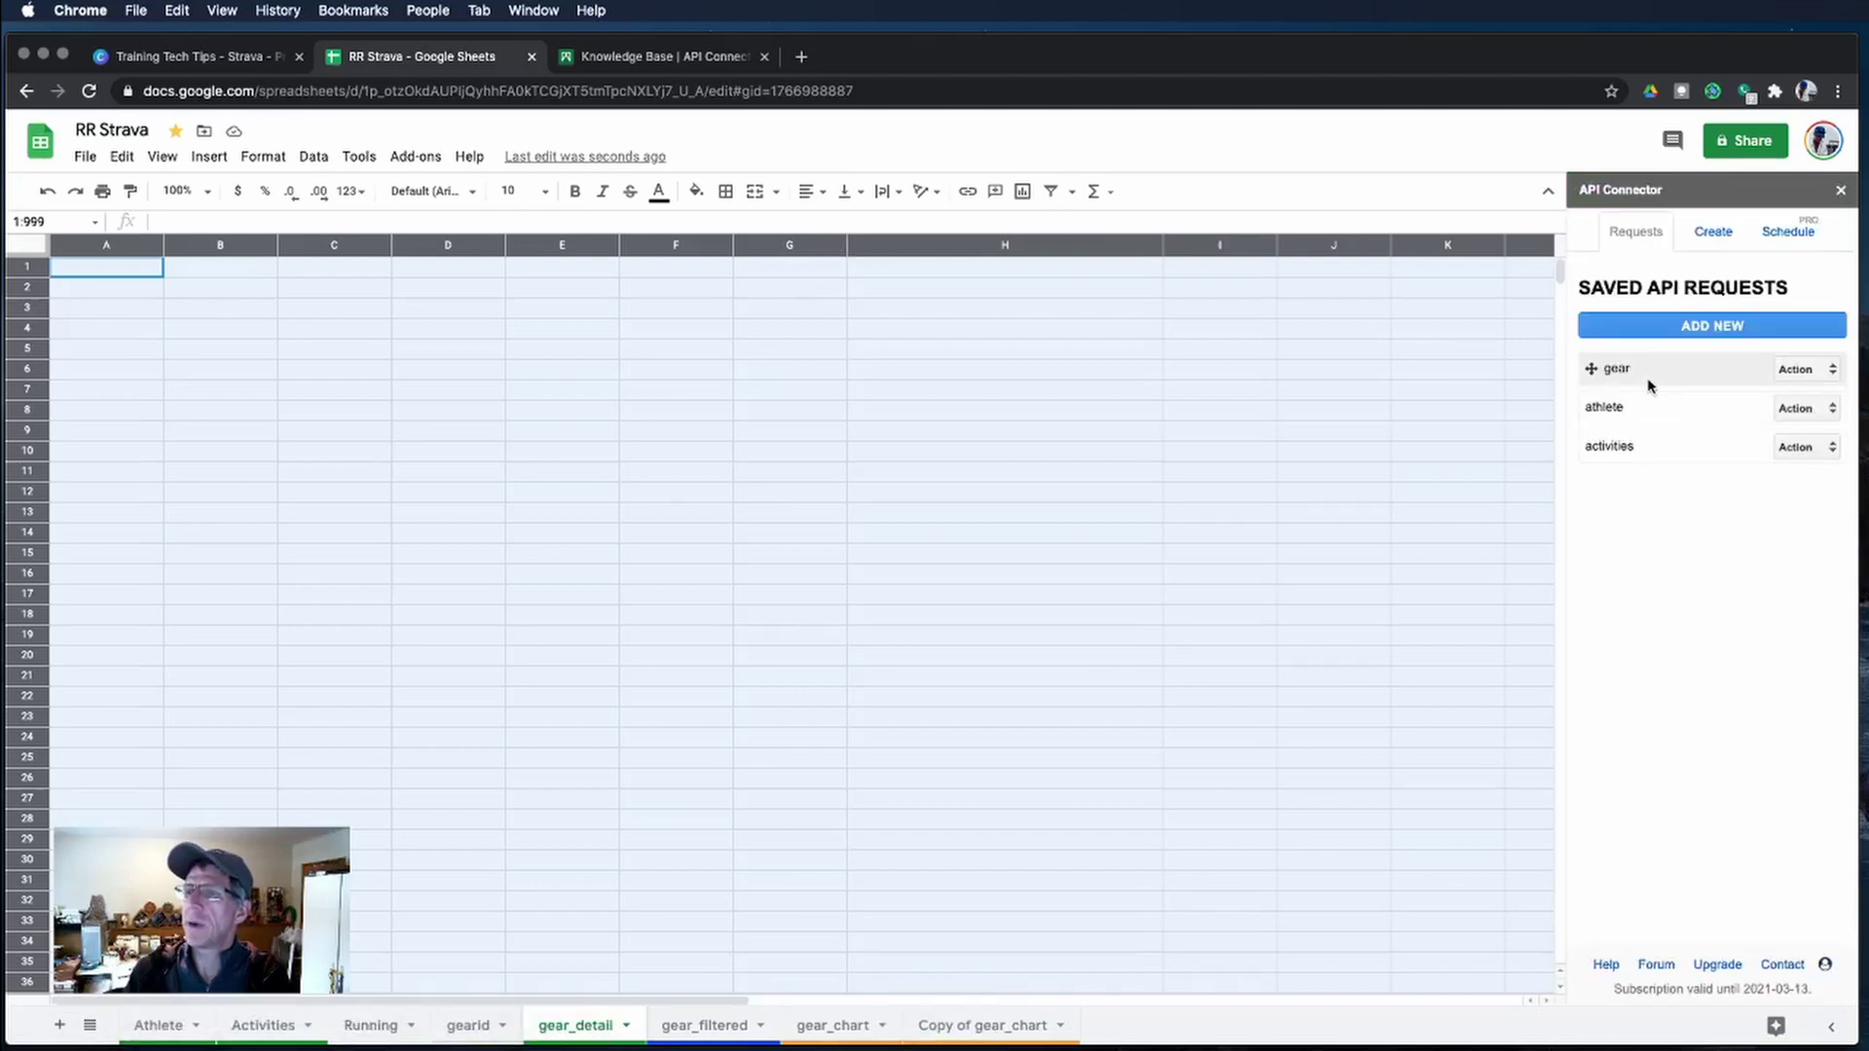
left_click(1818, 373)
left_click(1814, 384)
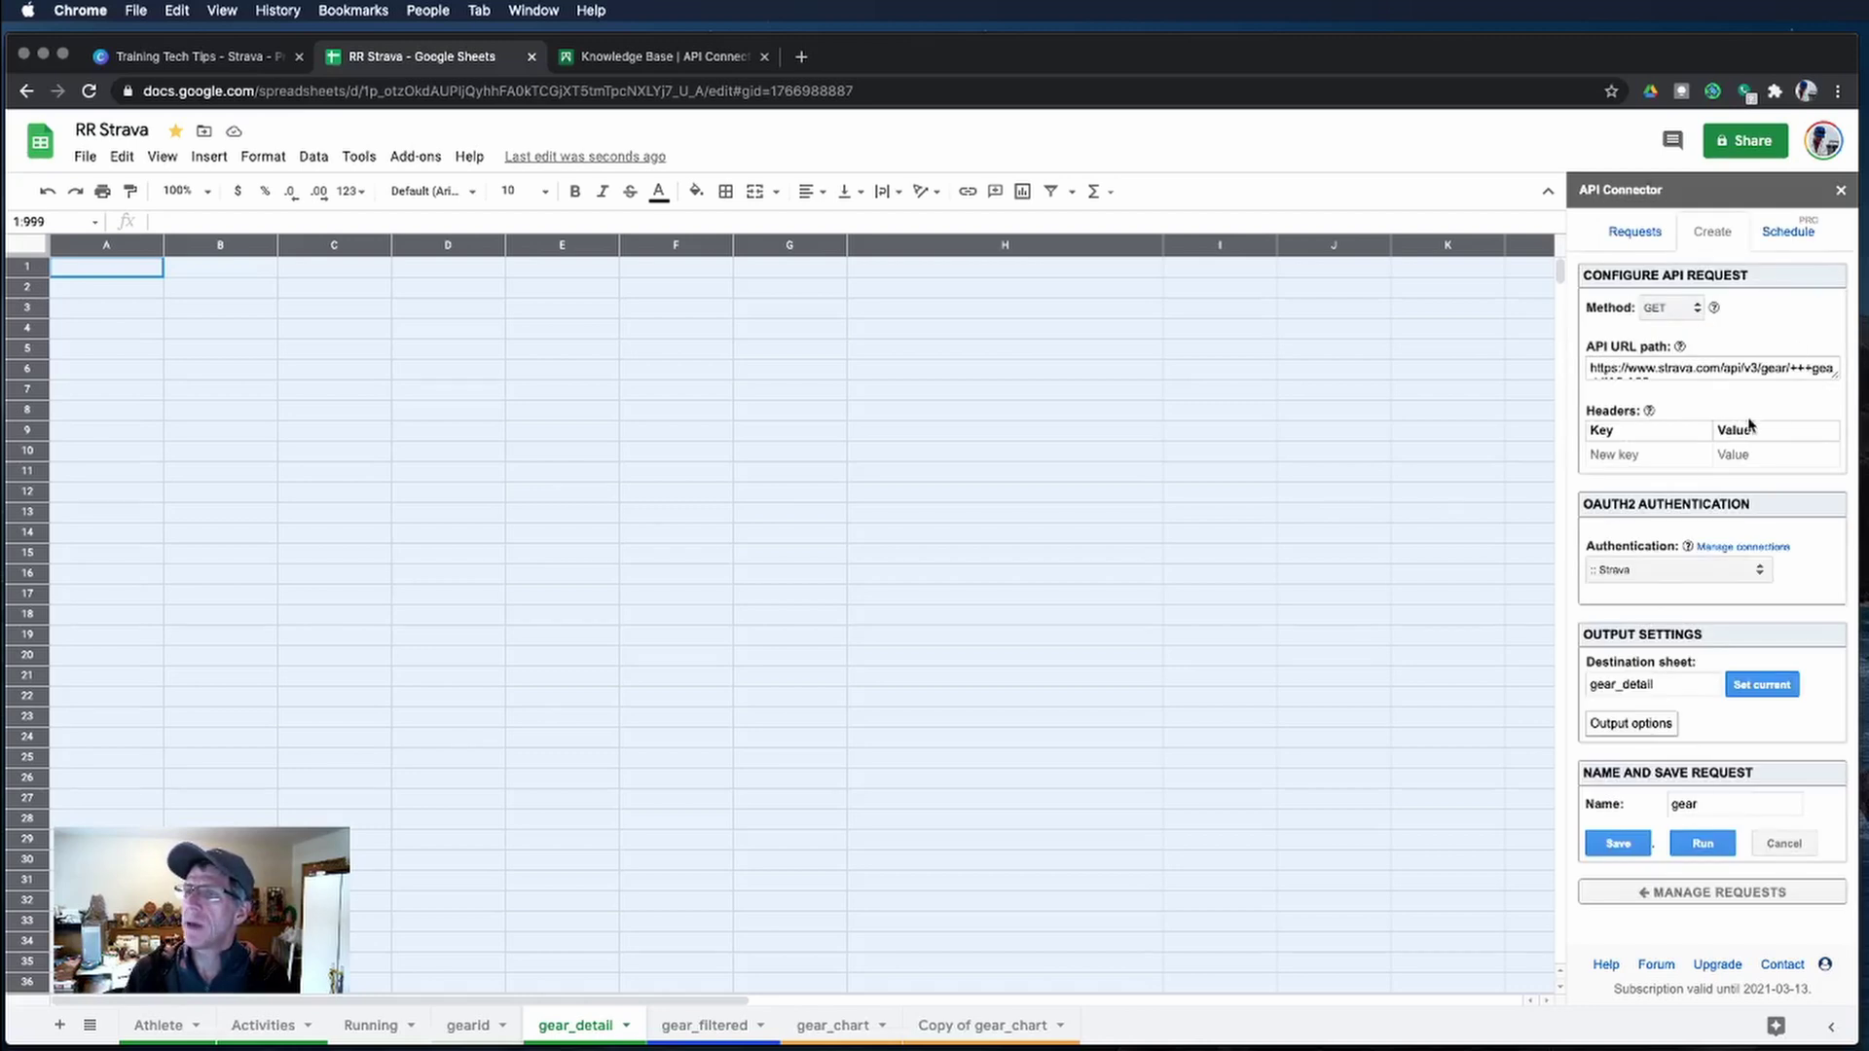
Change the gear request's URL range to +++gearid!A2:A19+++, save it, and view the gearid sheet.
left_click_drag(1833, 378, 1833, 407)
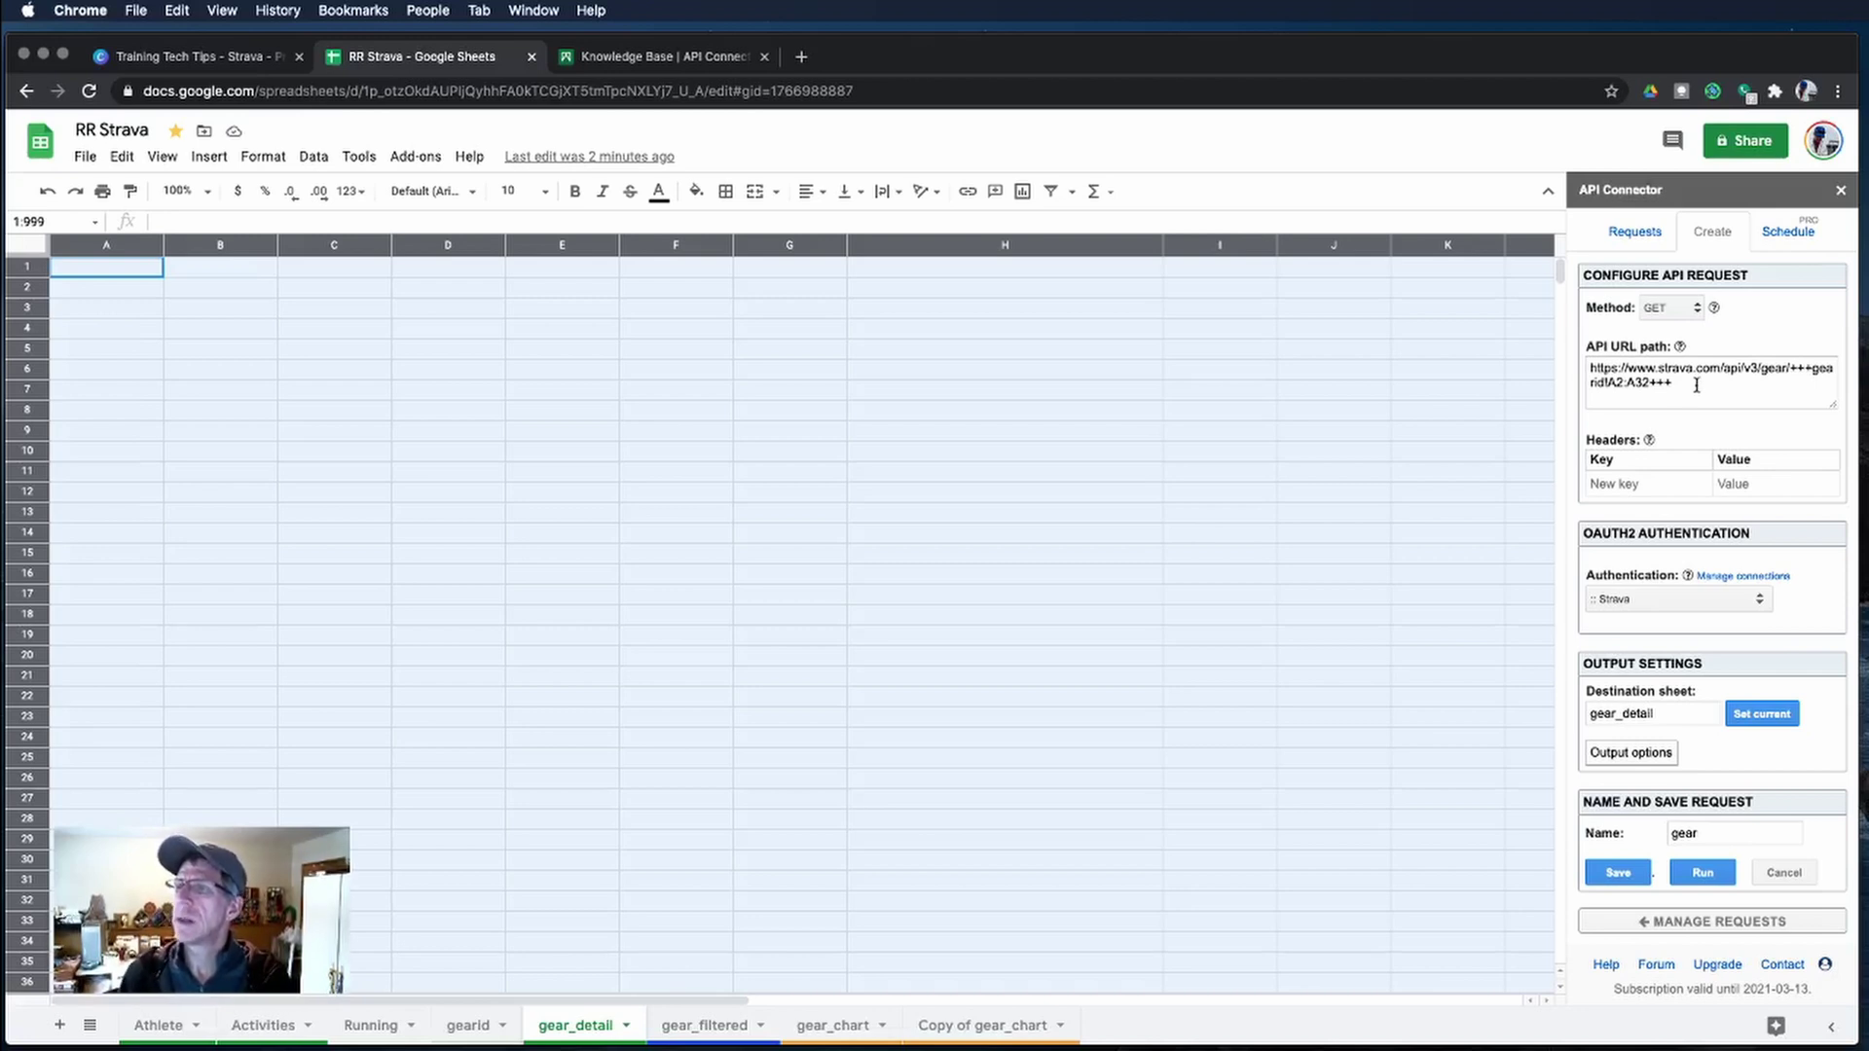
left_click(1656, 383)
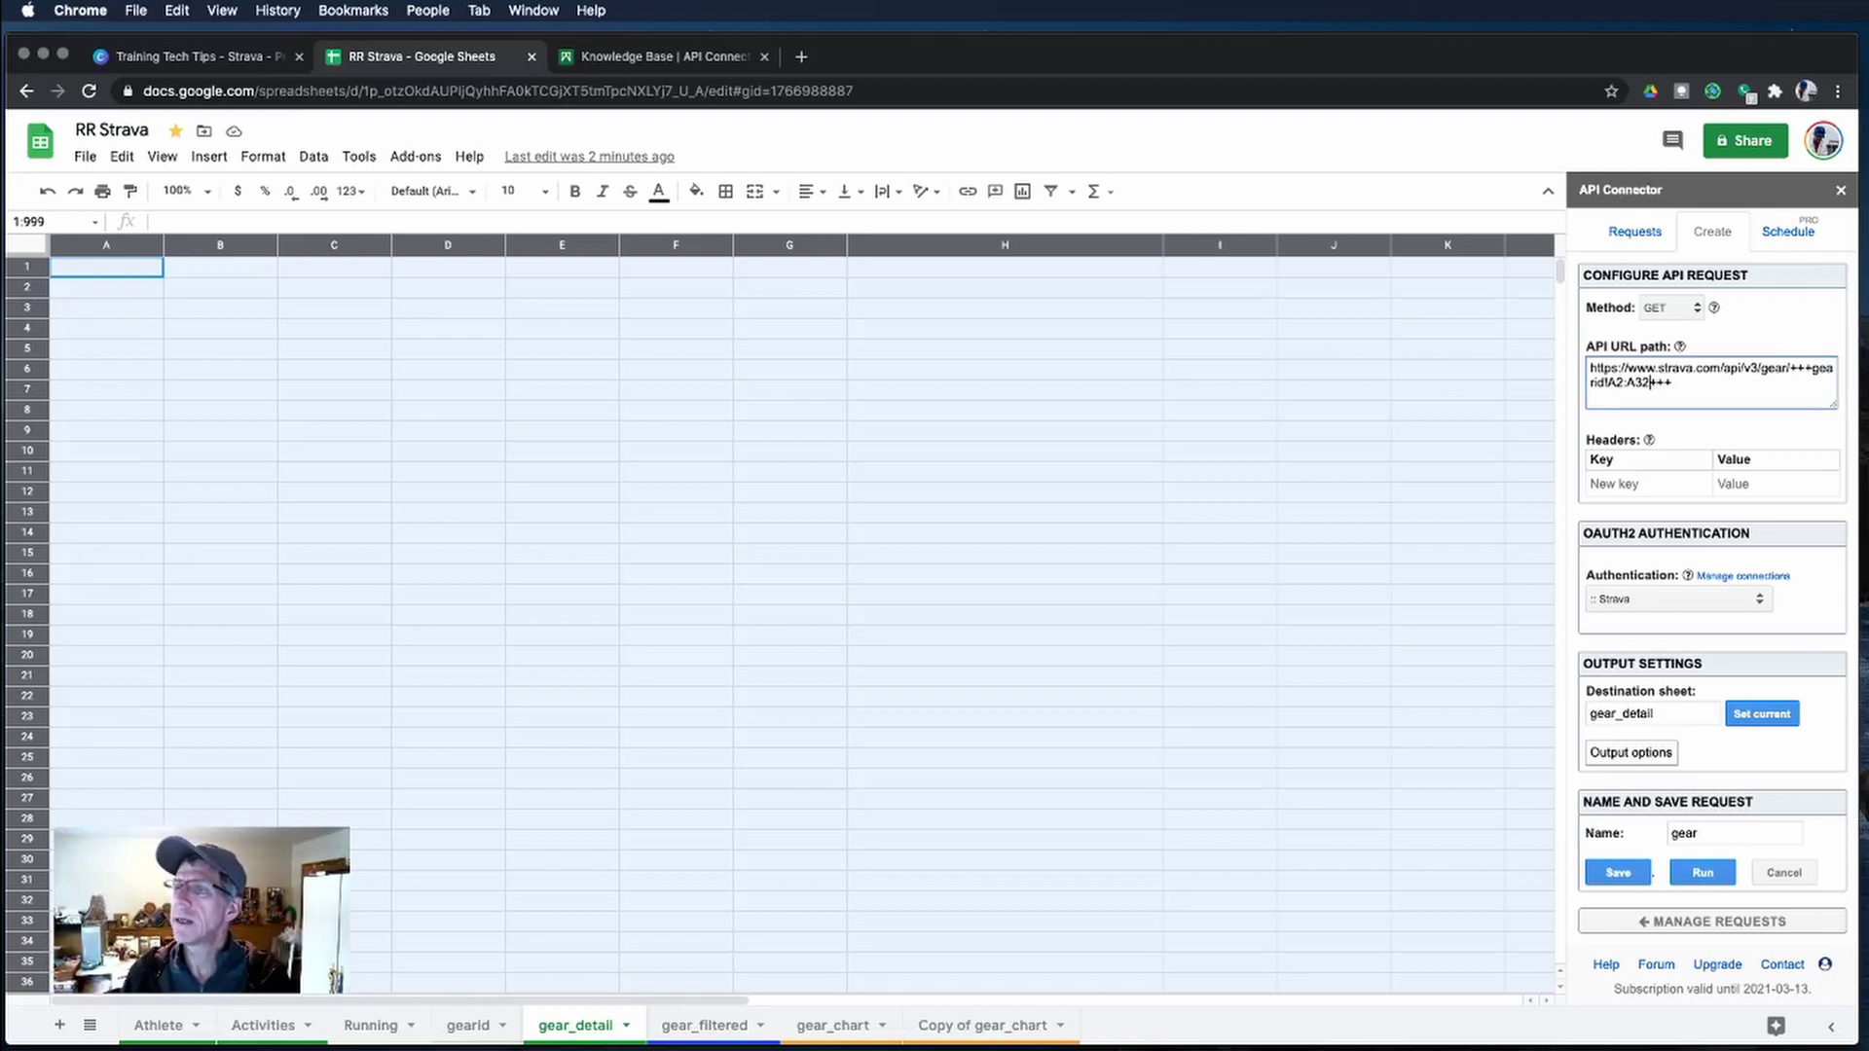
key("BackSpace")
key("BackSpace")
type("19")
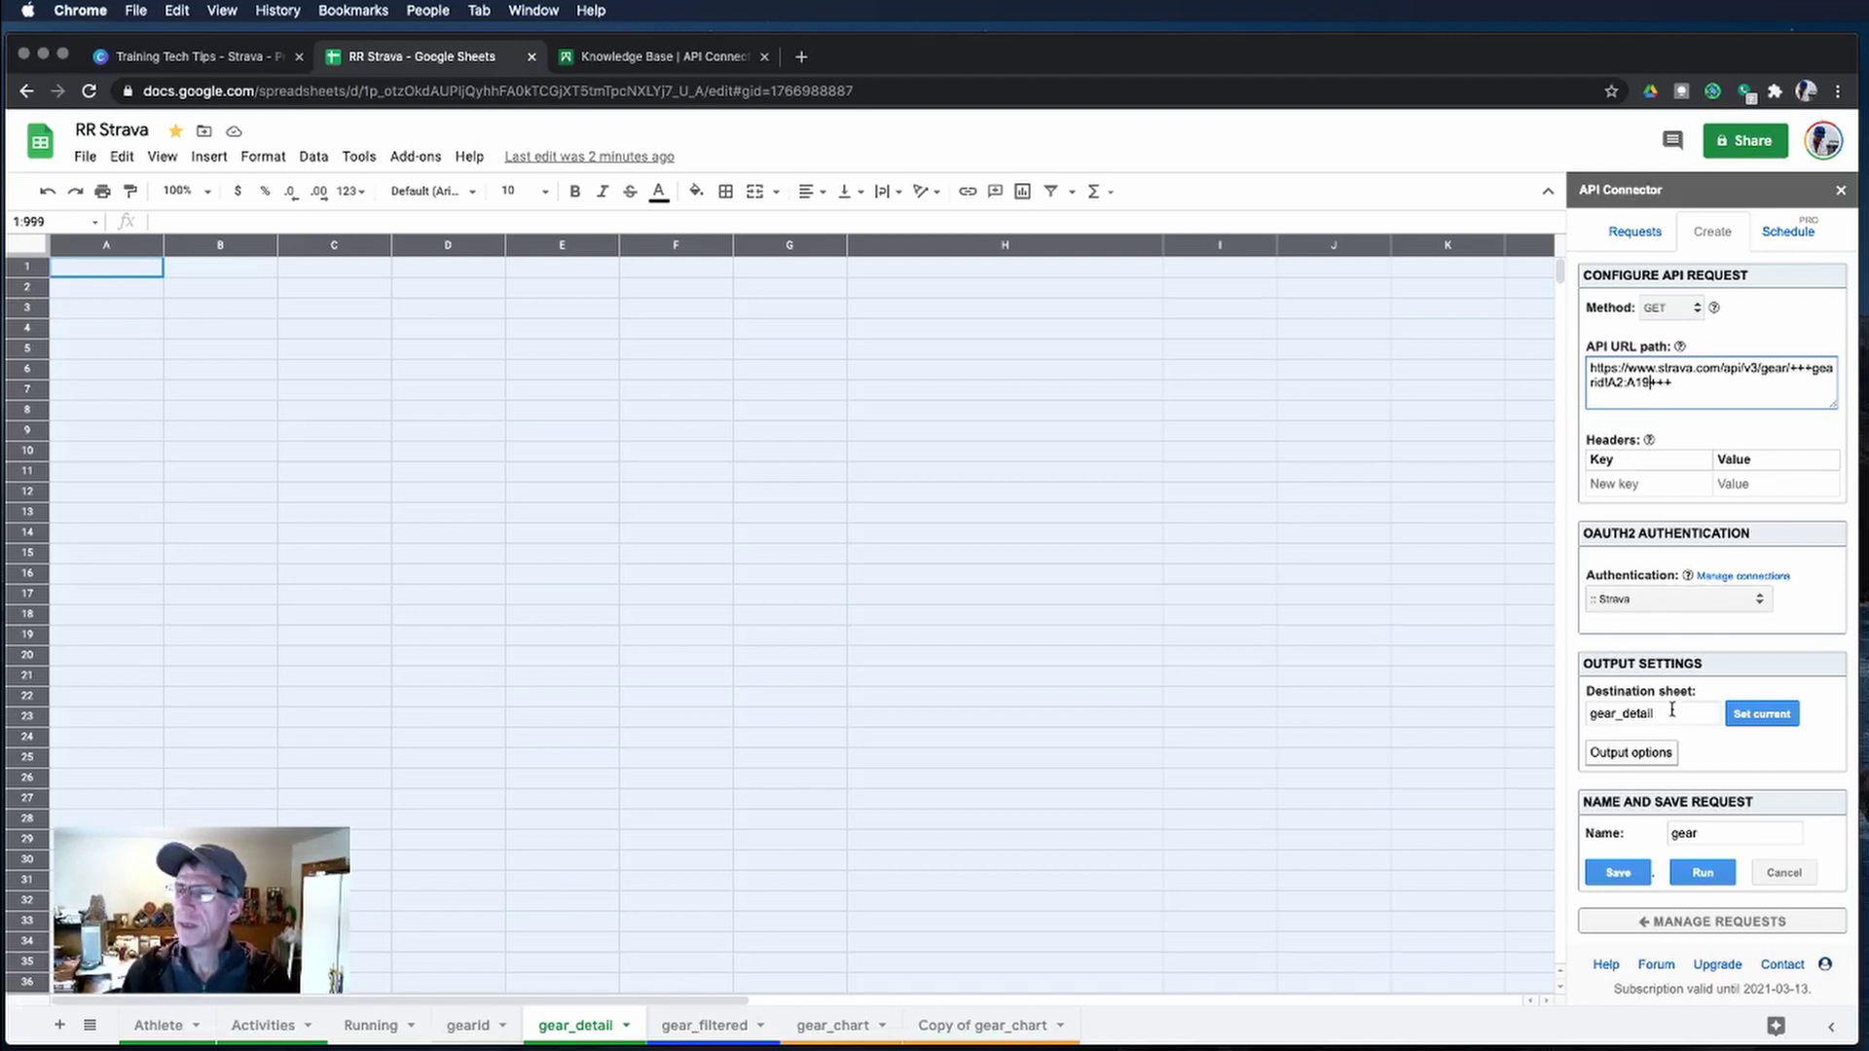
scroll(1671, 710, "down", 1)
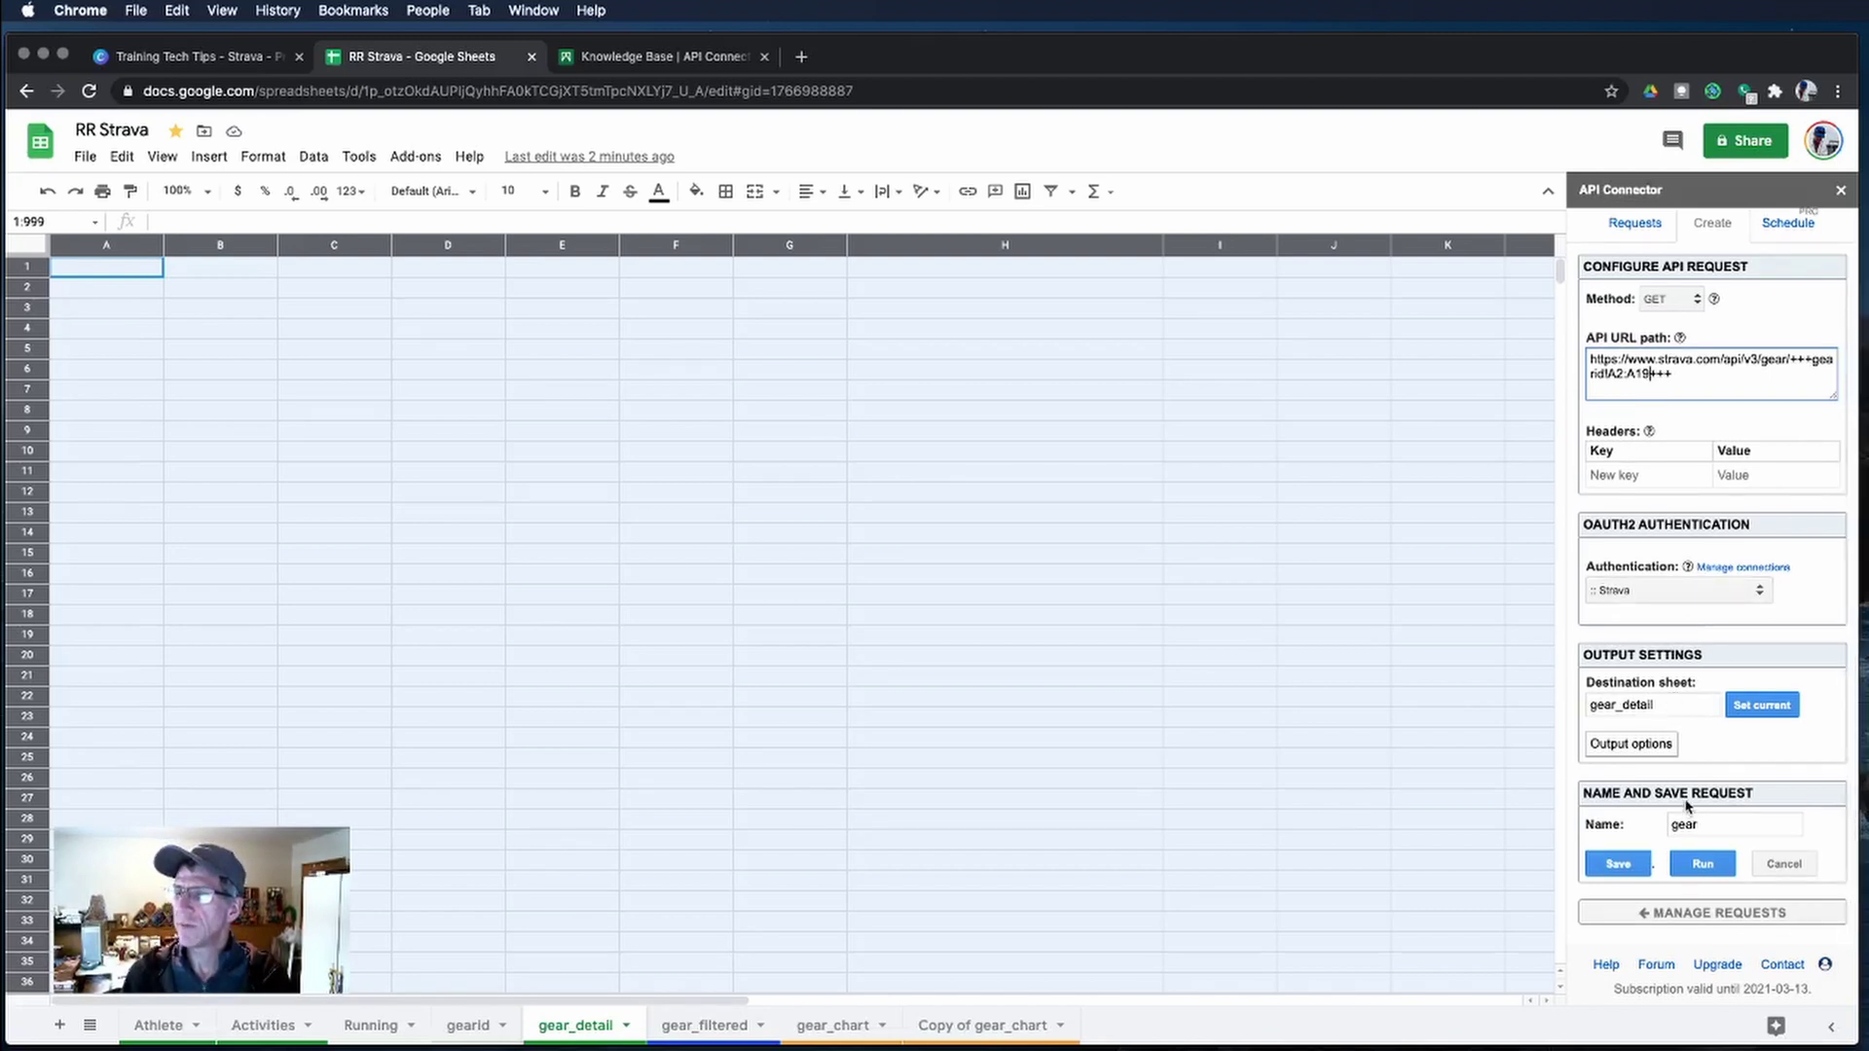
left_click(1625, 875)
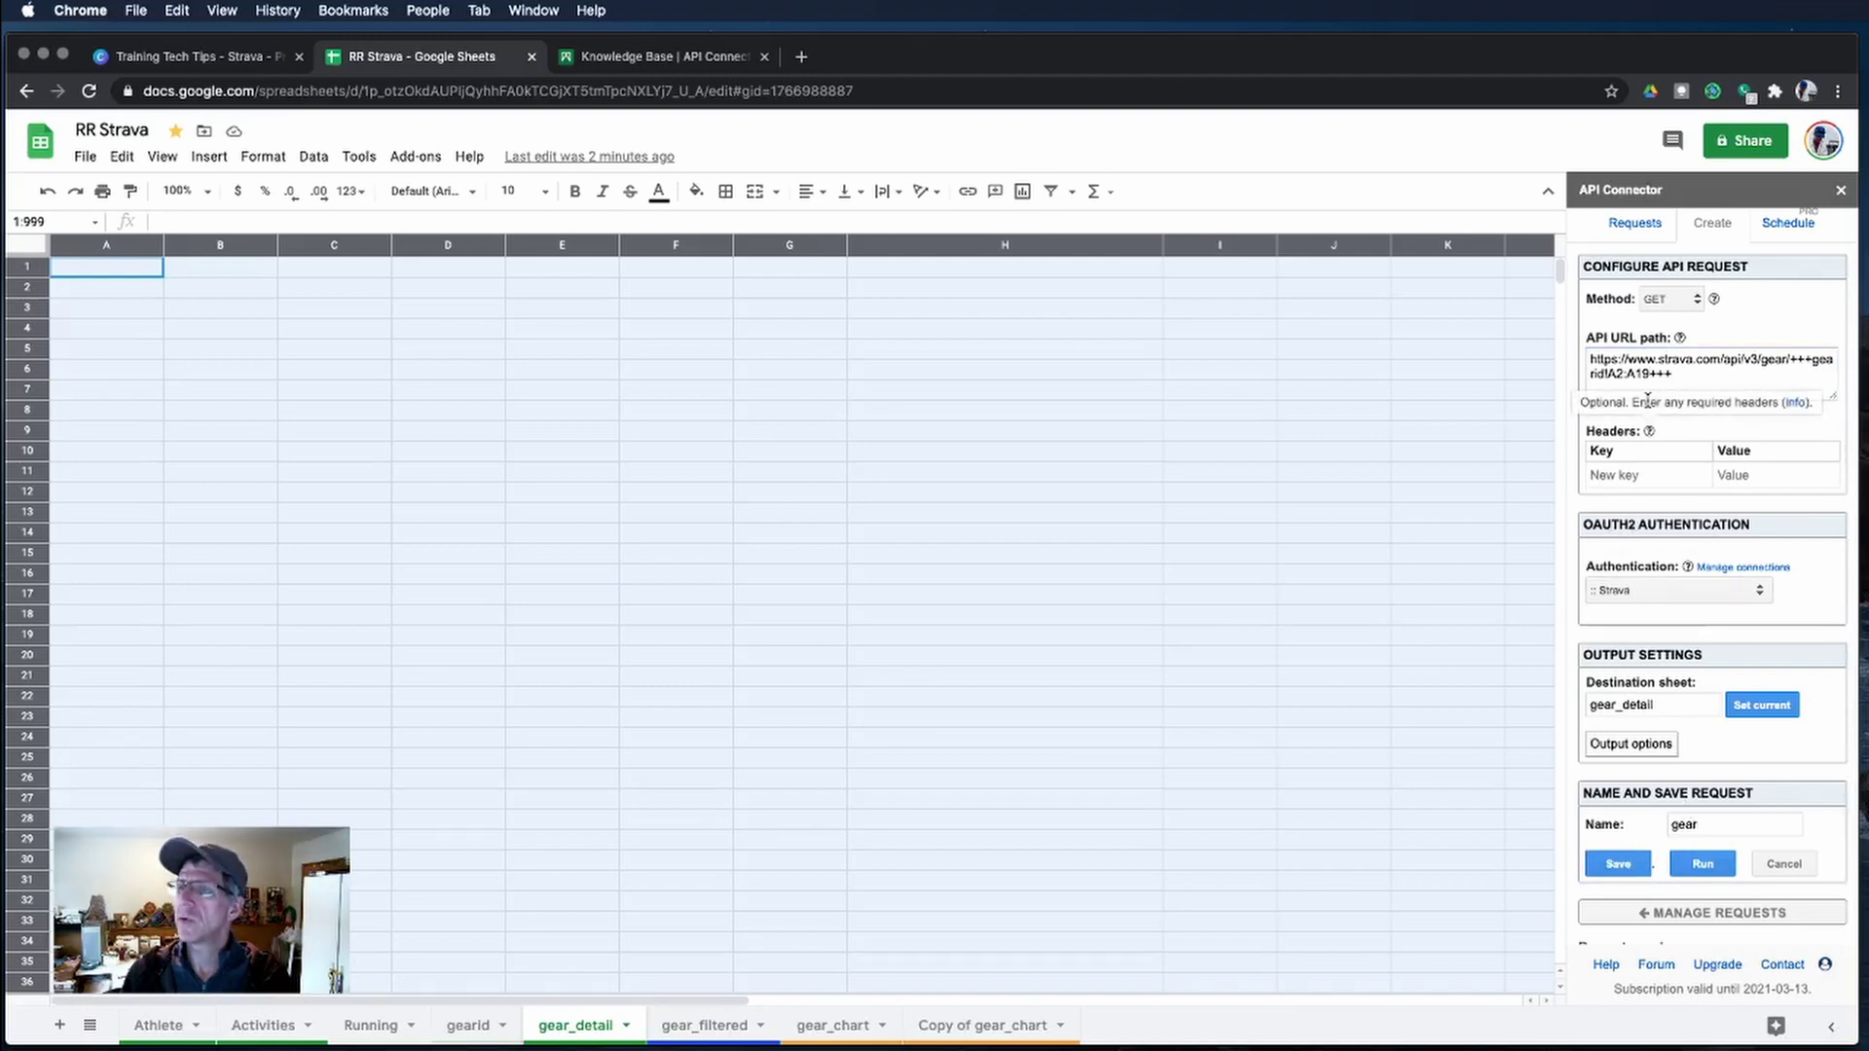
scroll(1745, 377, "up", 1)
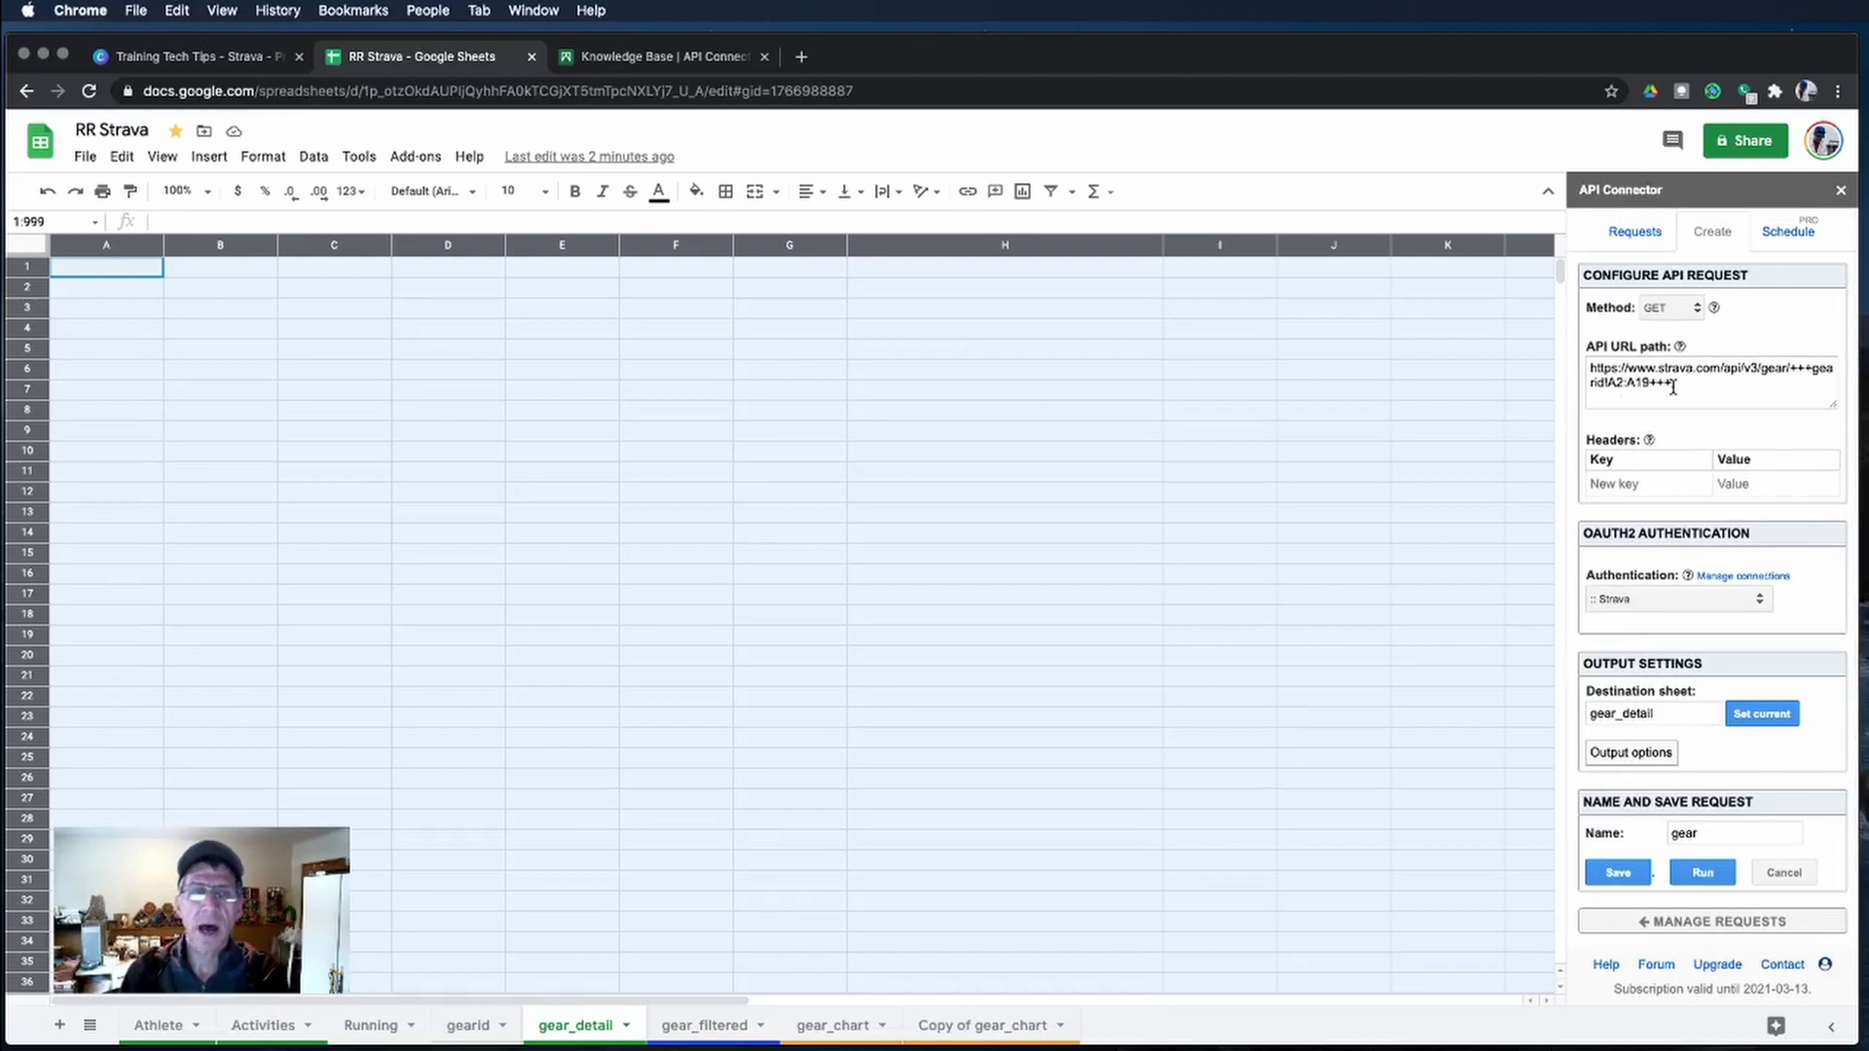
left_click(474, 1029)
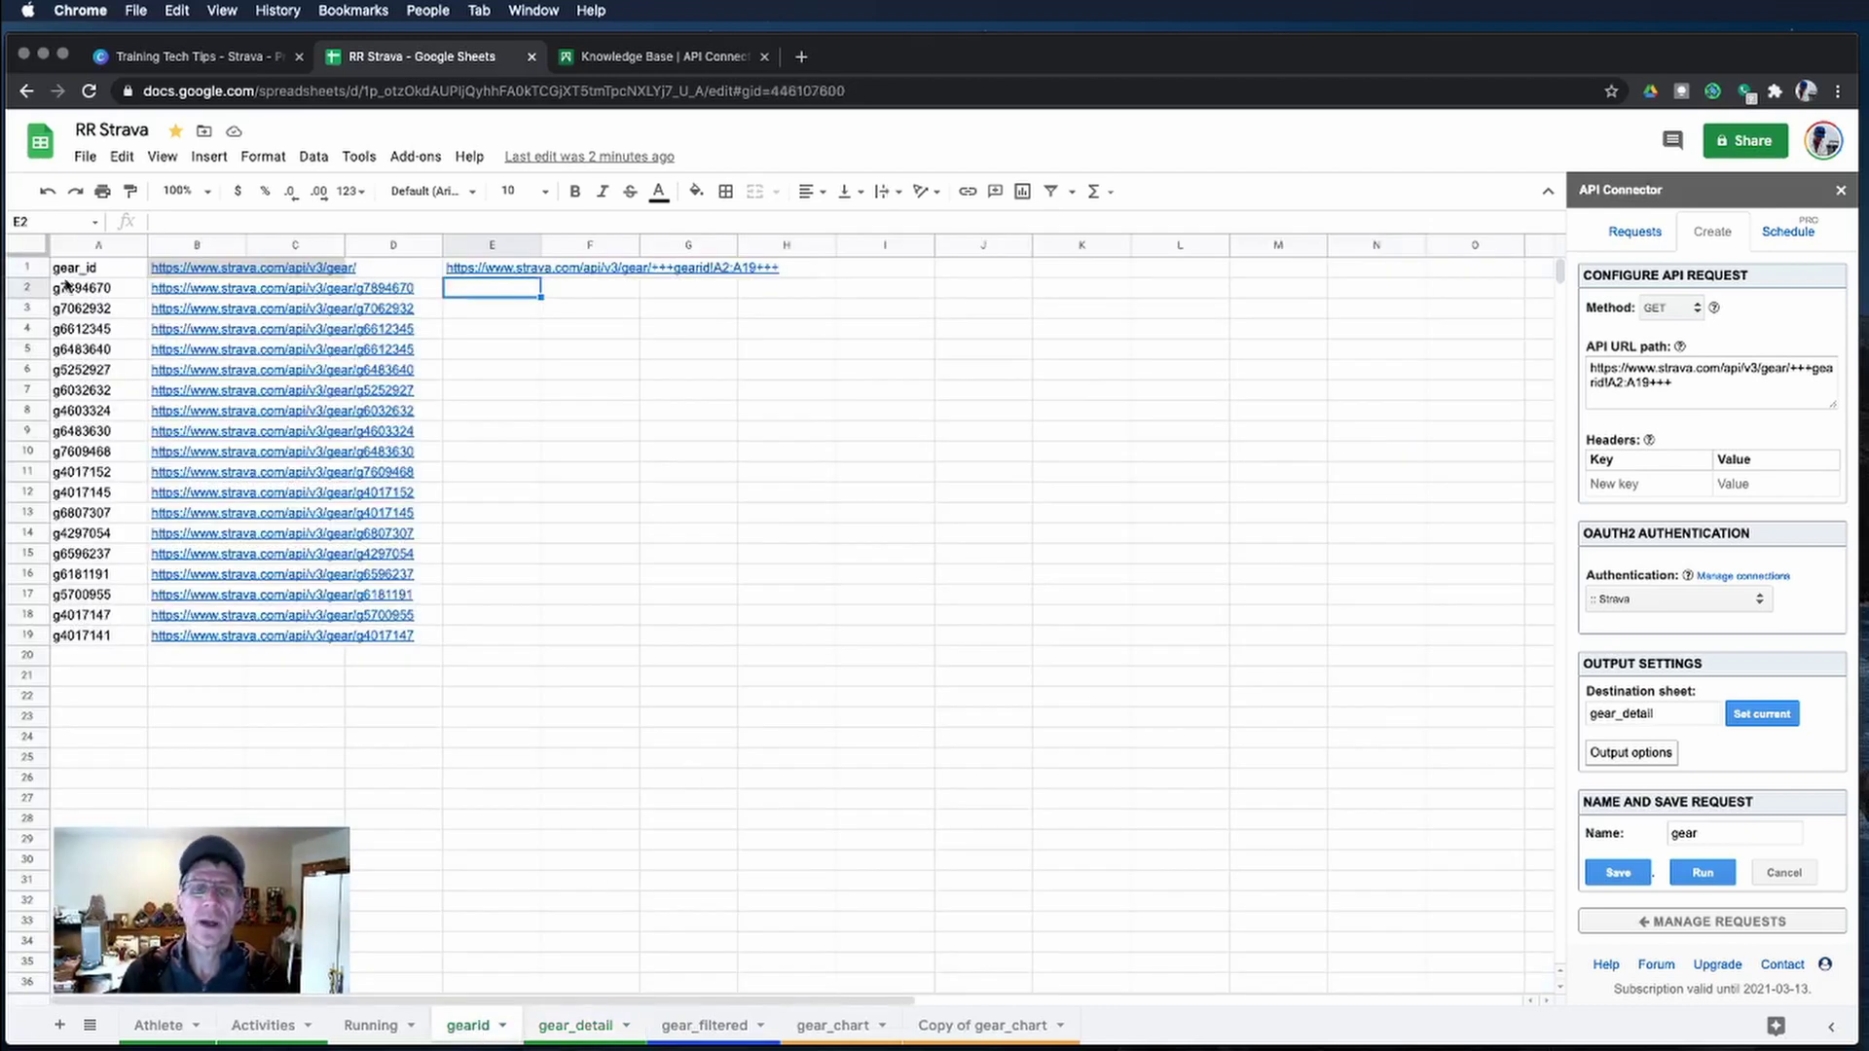
left_click_drag(85, 289, 72, 638)
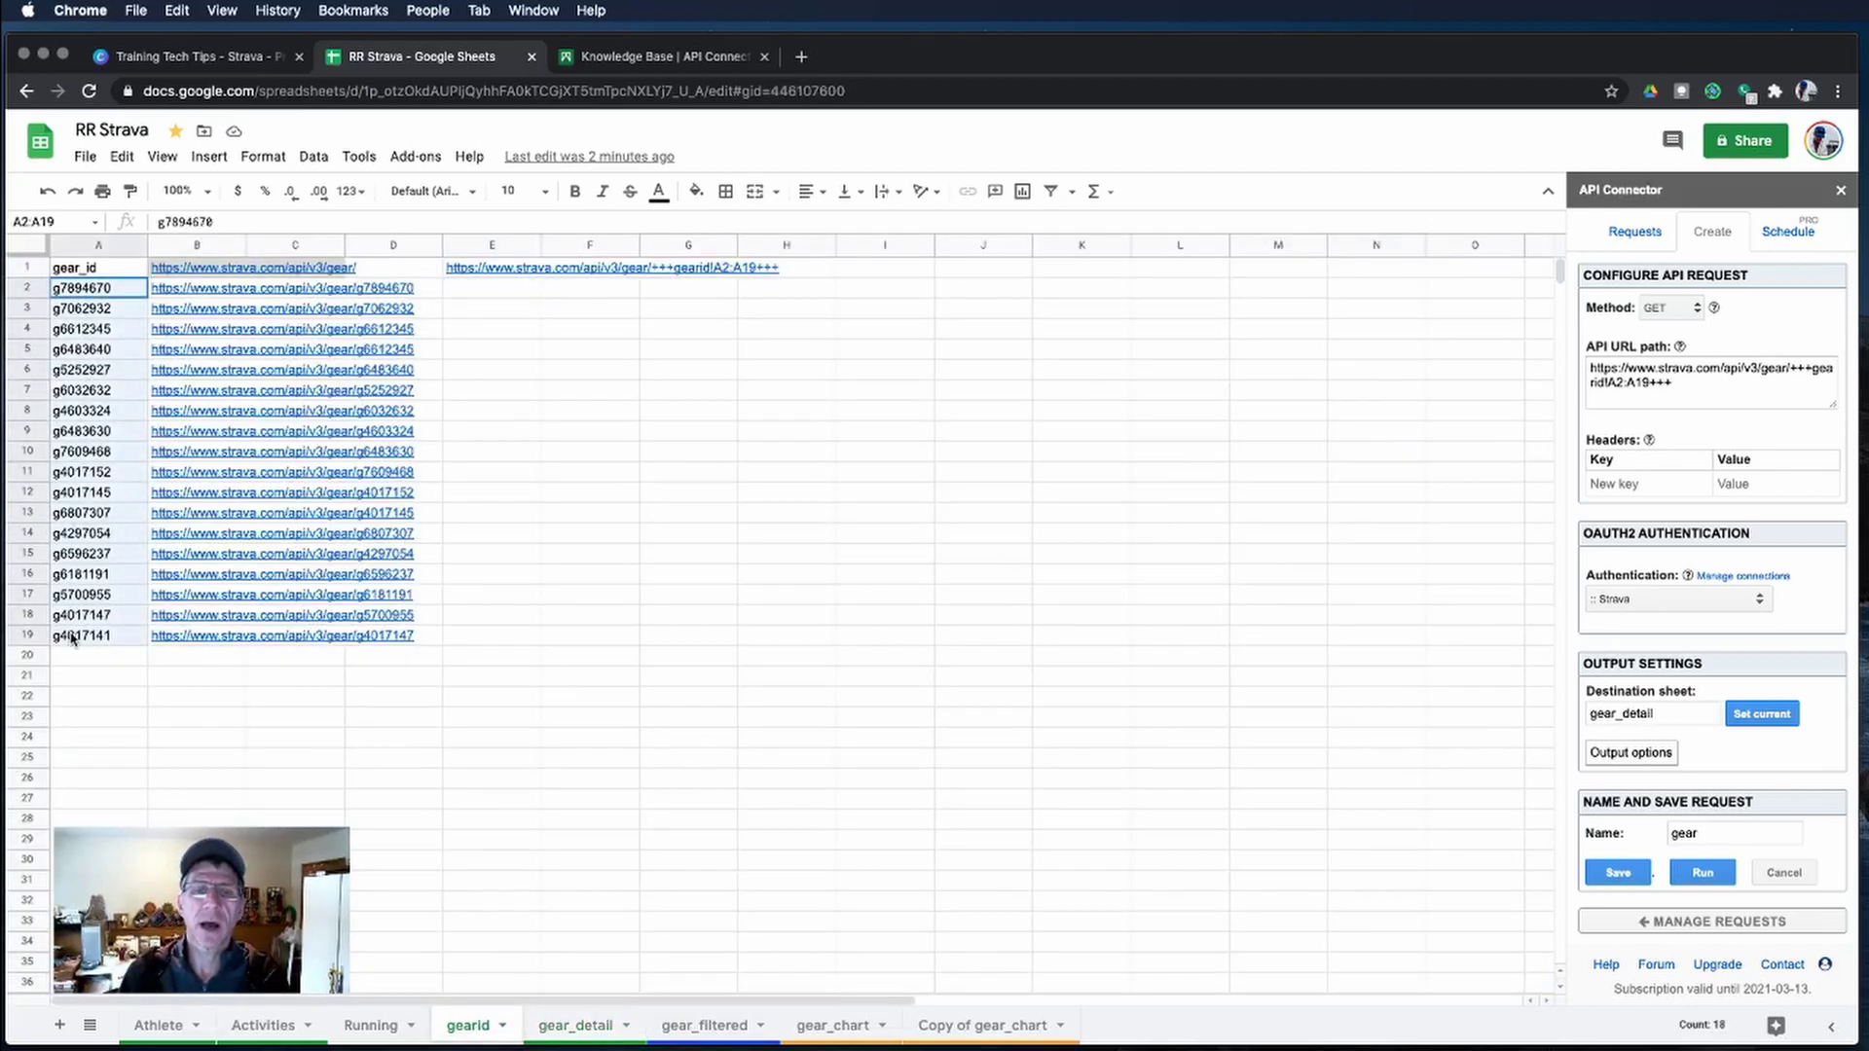
left_click(94, 275)
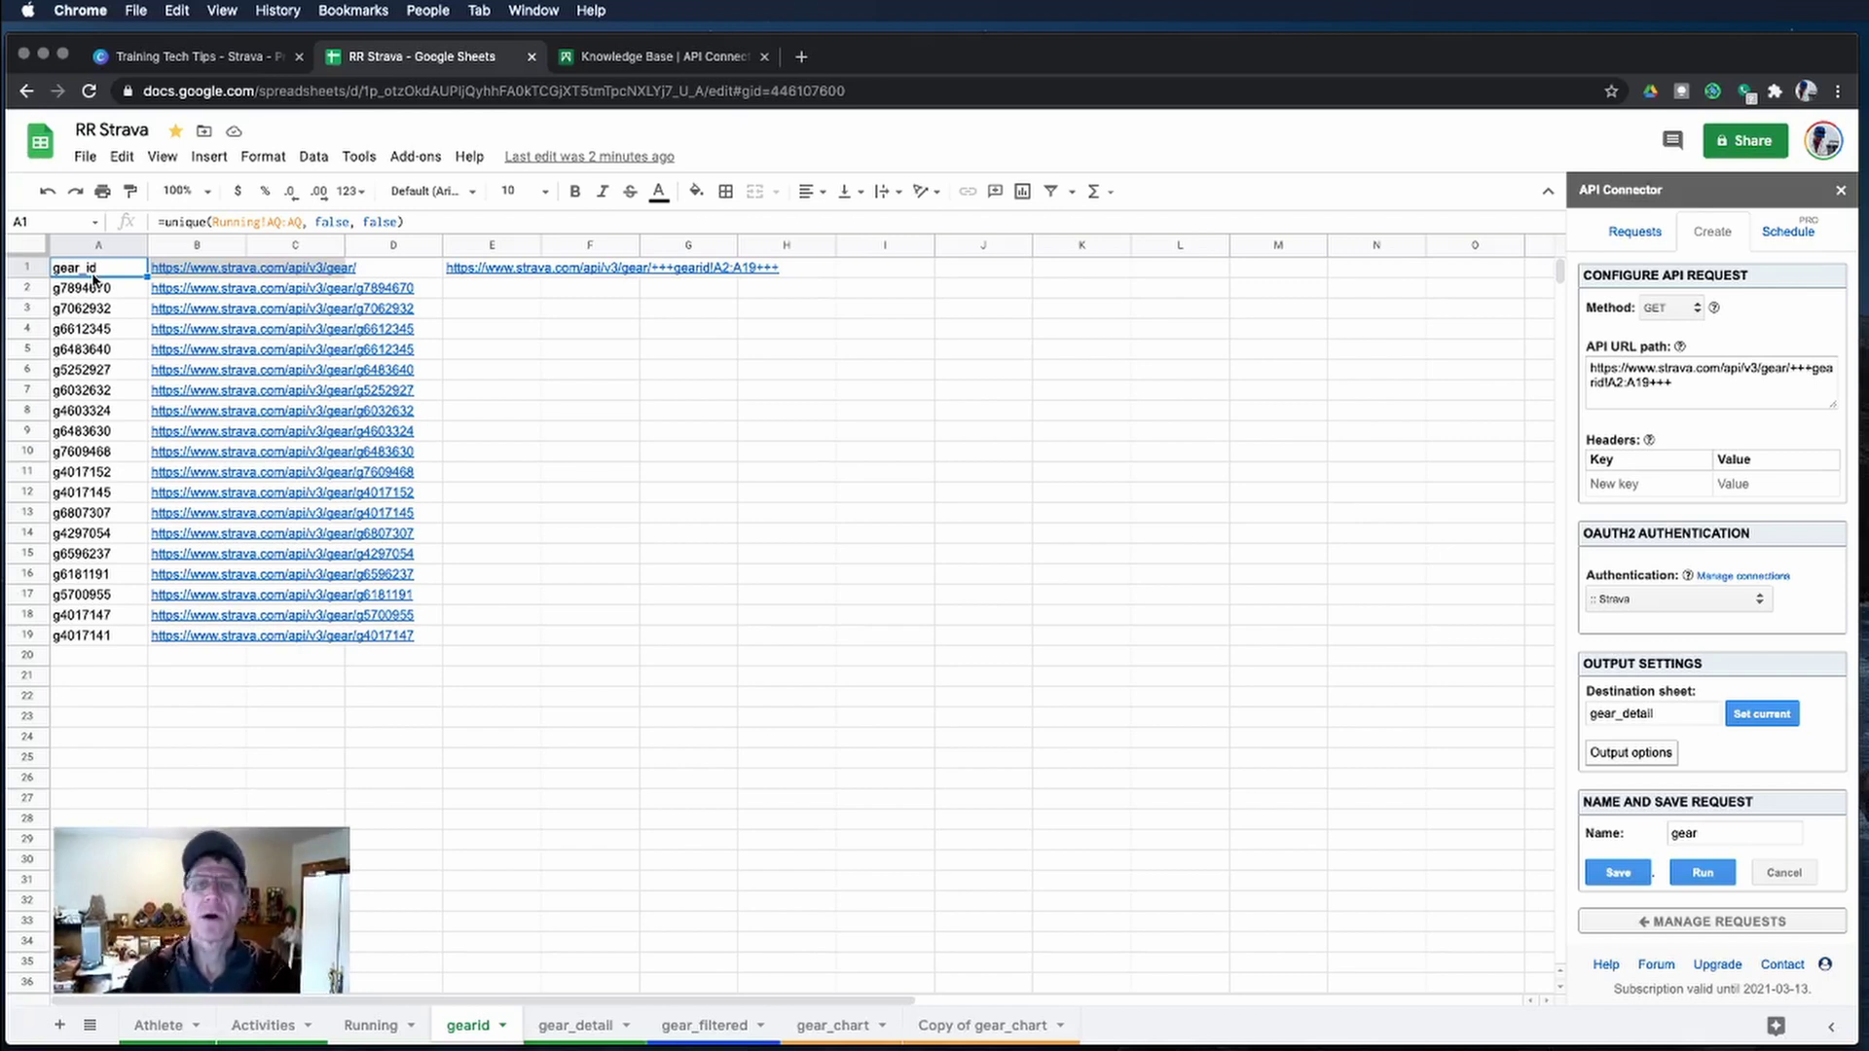
left_click(394, 1030)
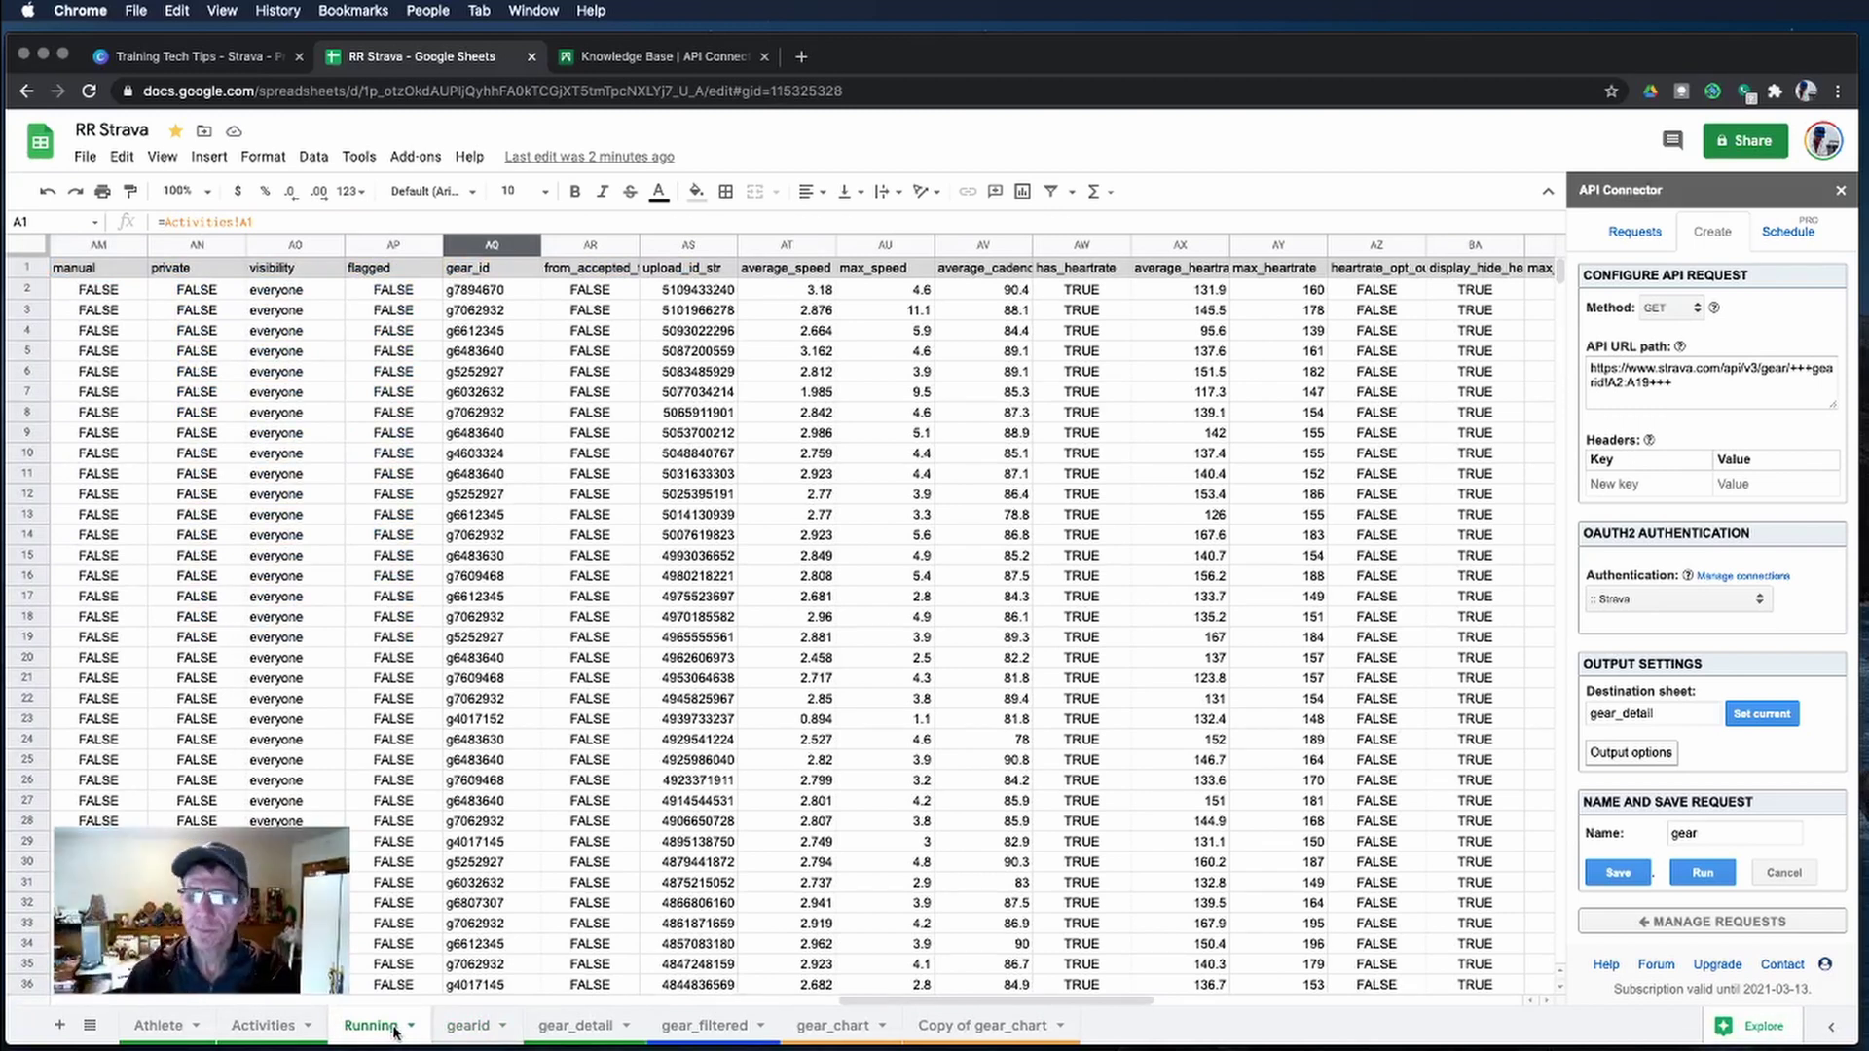
left_click(584, 1029)
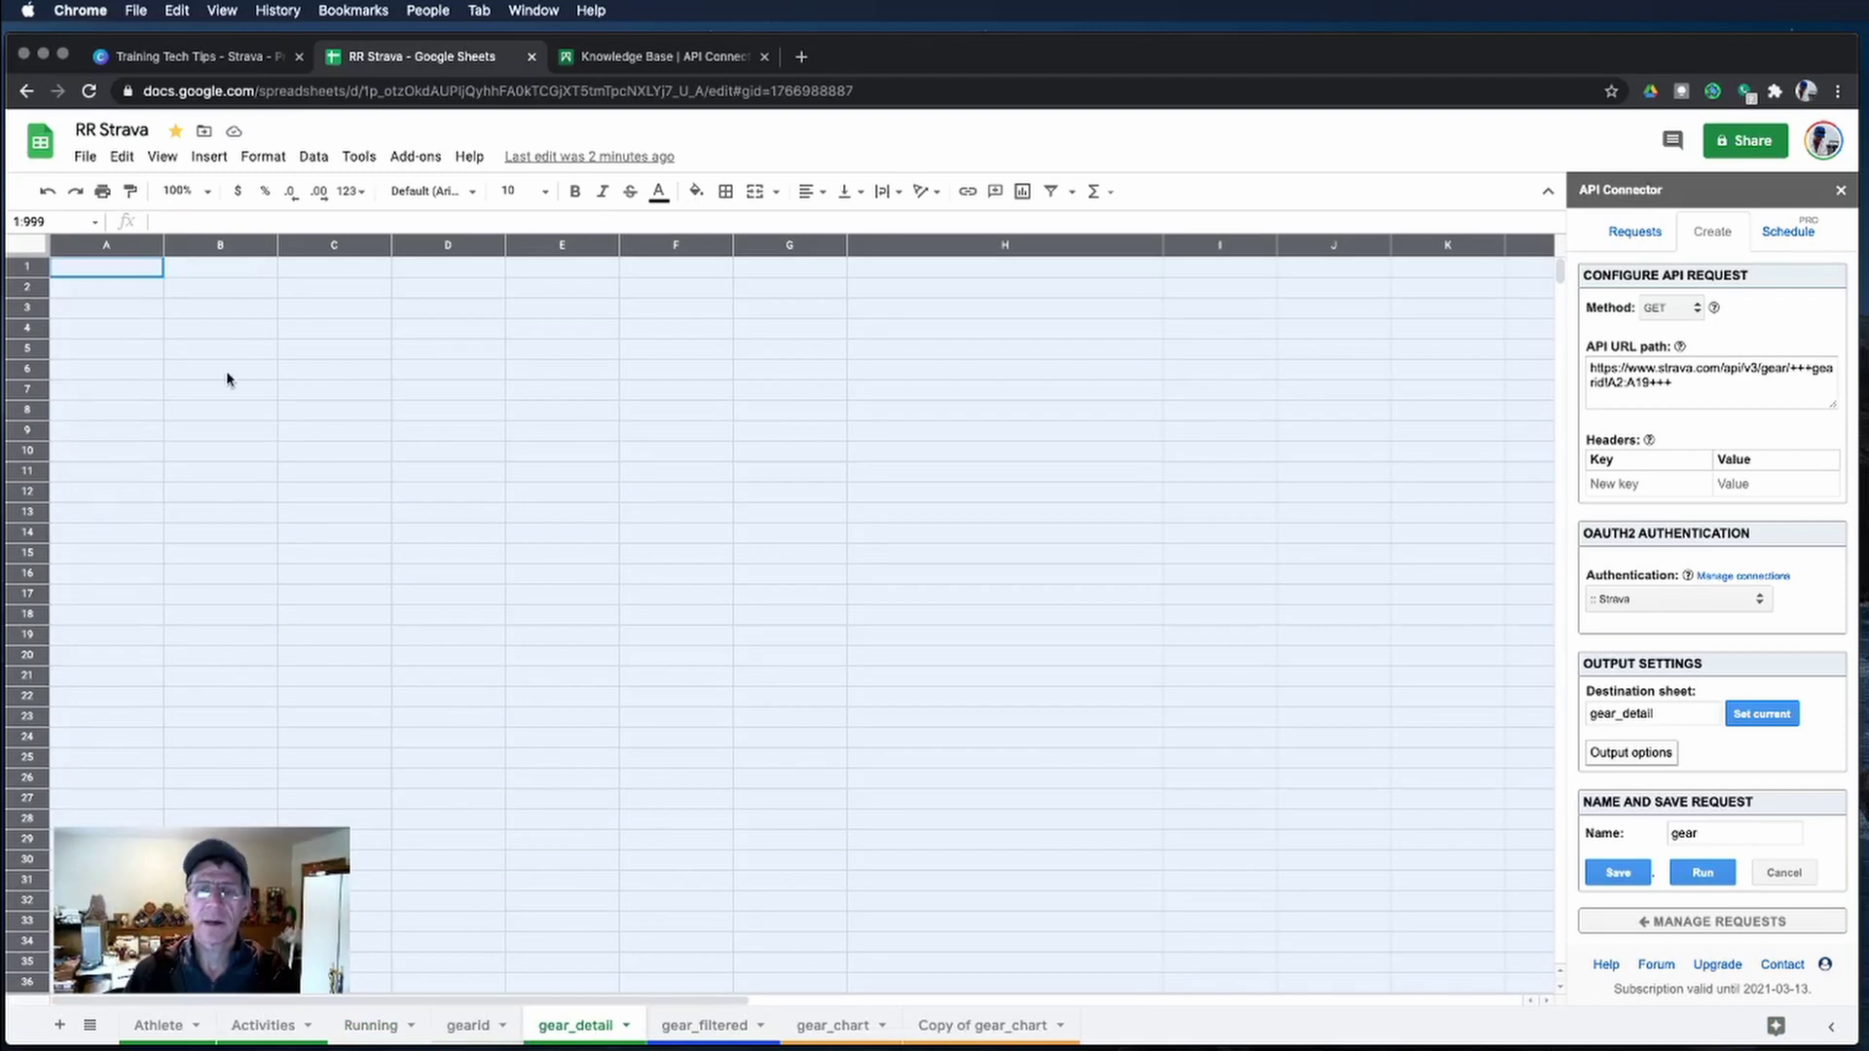
left_click(721, 1030)
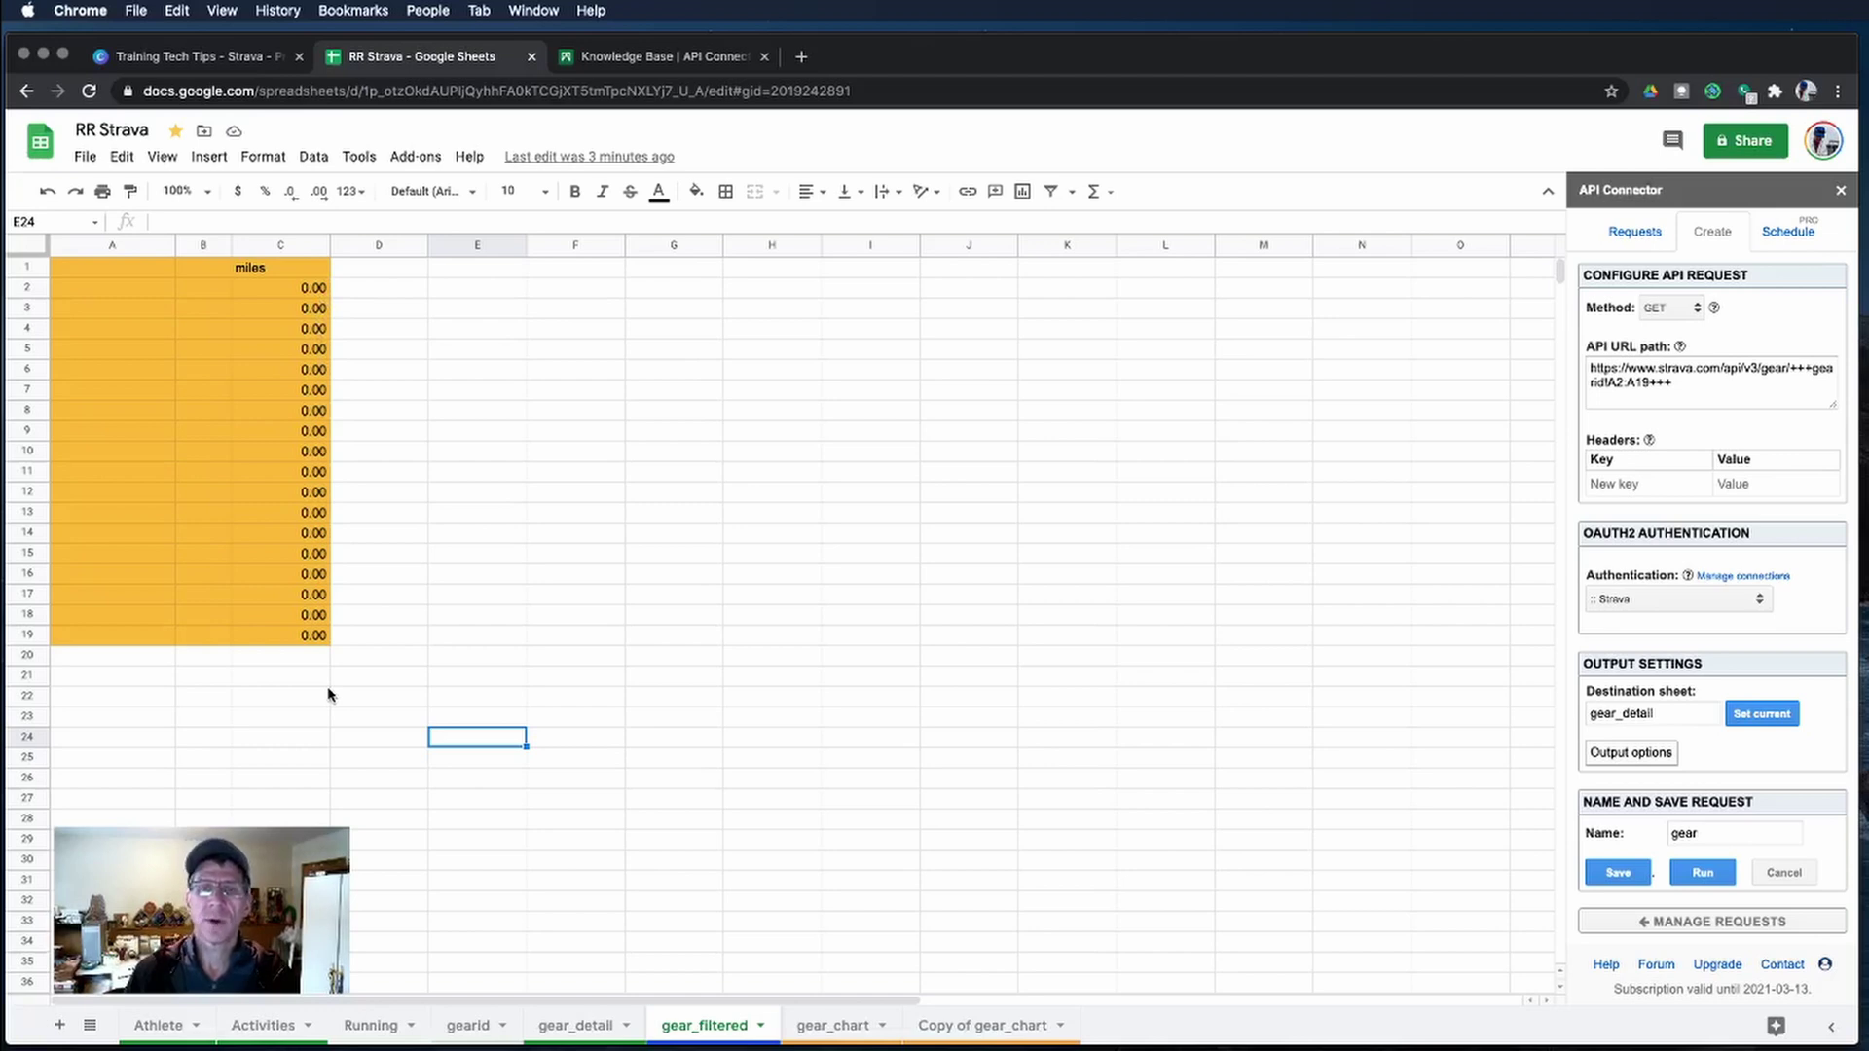
left_click(834, 1025)
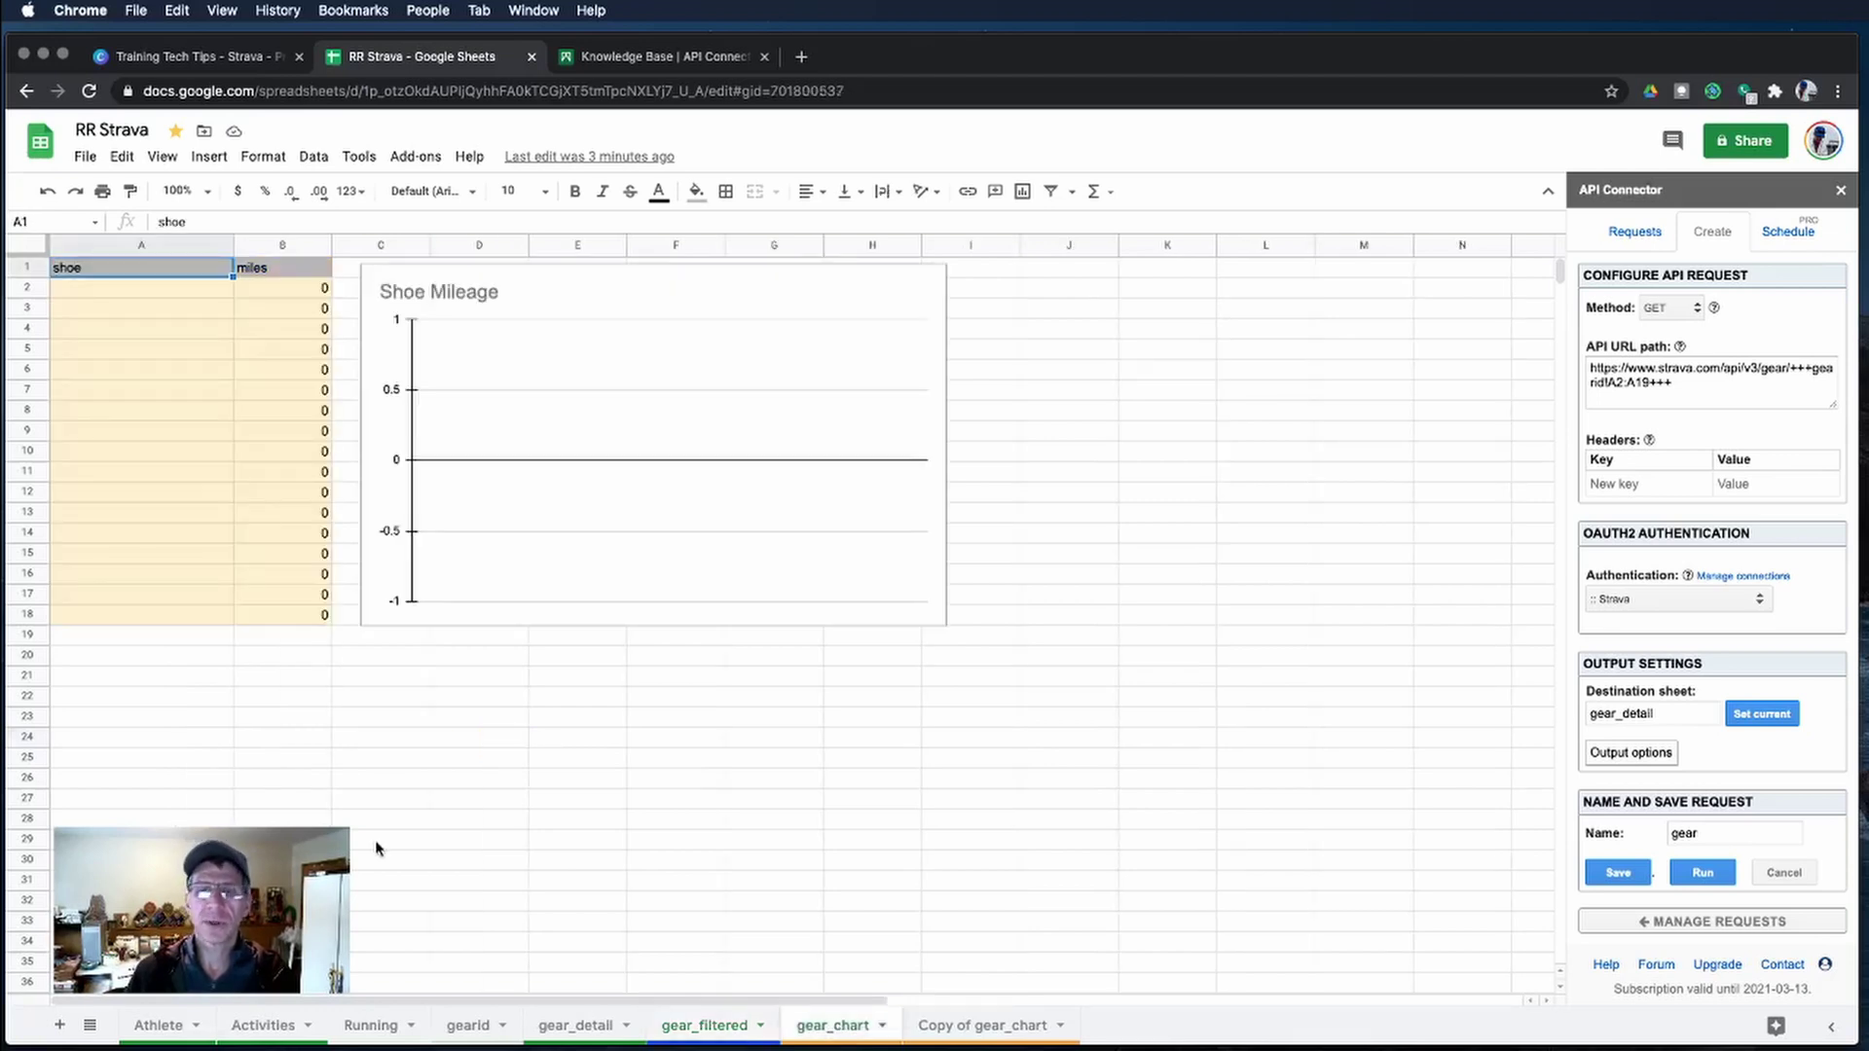
left_click(572, 1025)
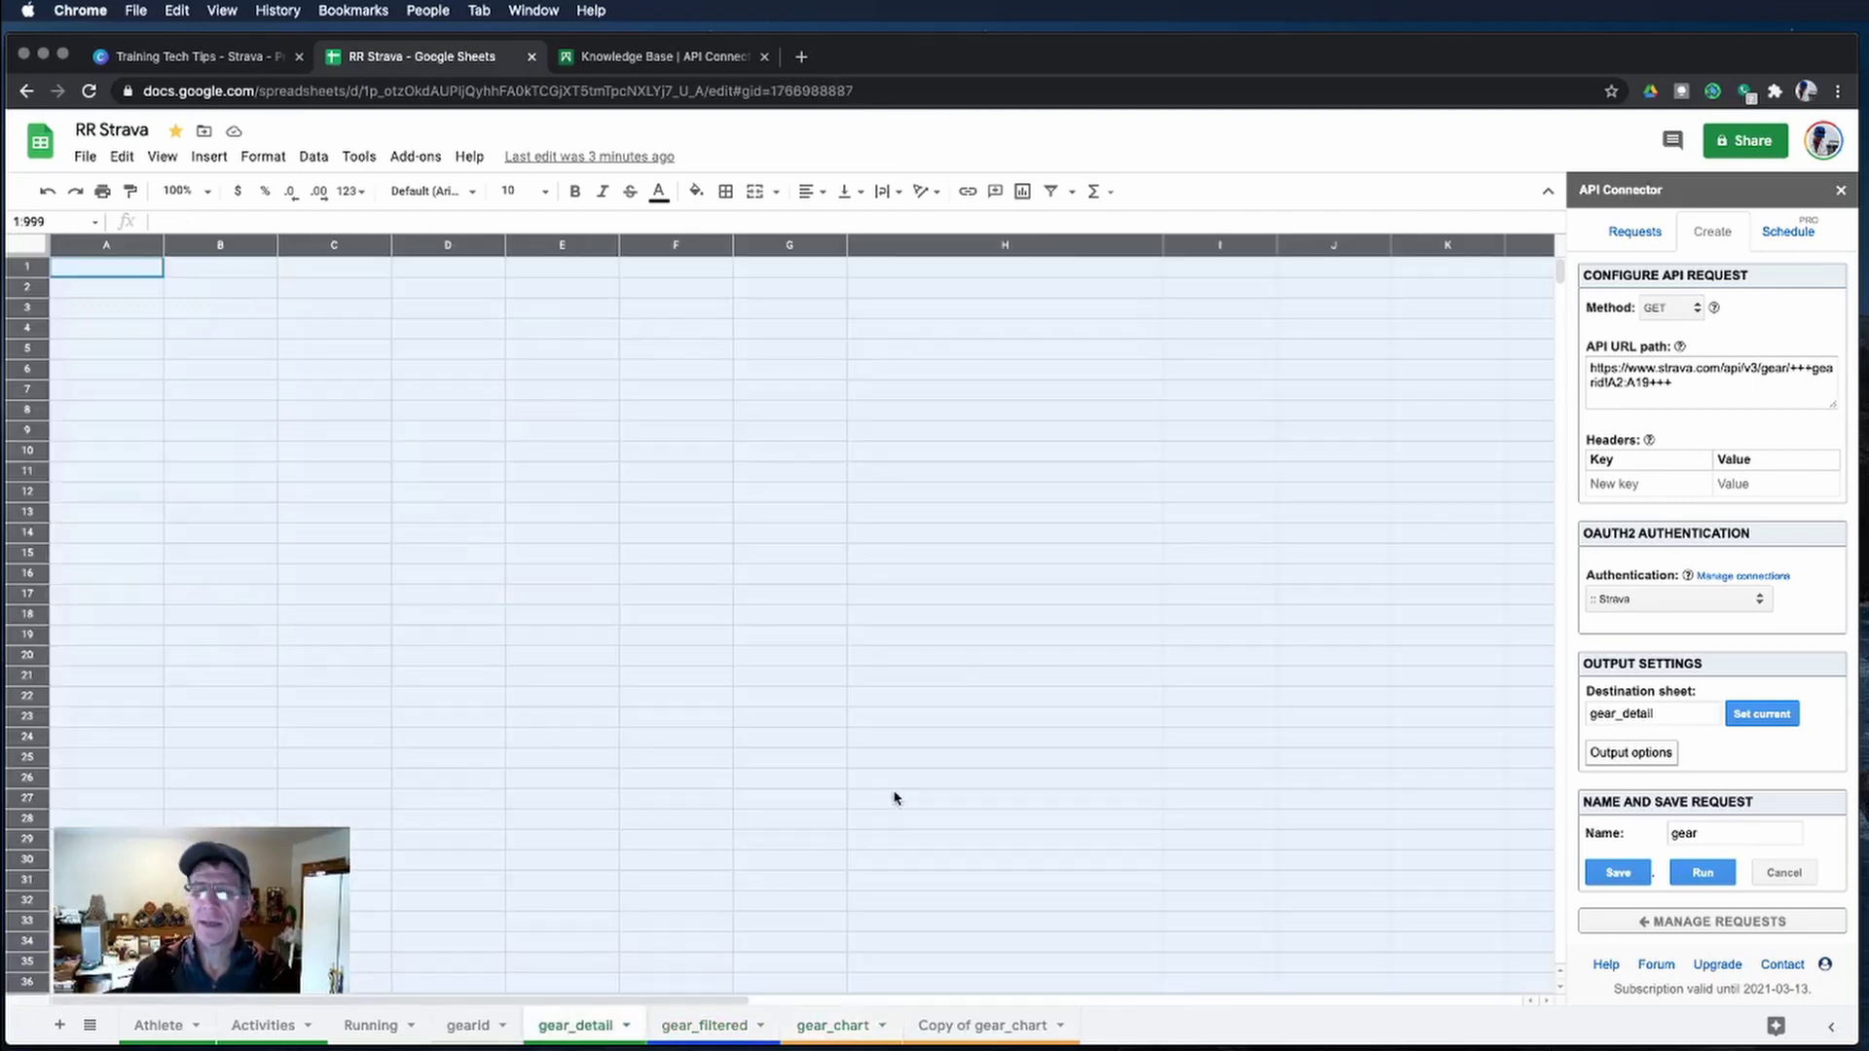
Run the gear request and inspect the returned shoe rows, such as Reebok Floatride Energy.
left_click(1712, 879)
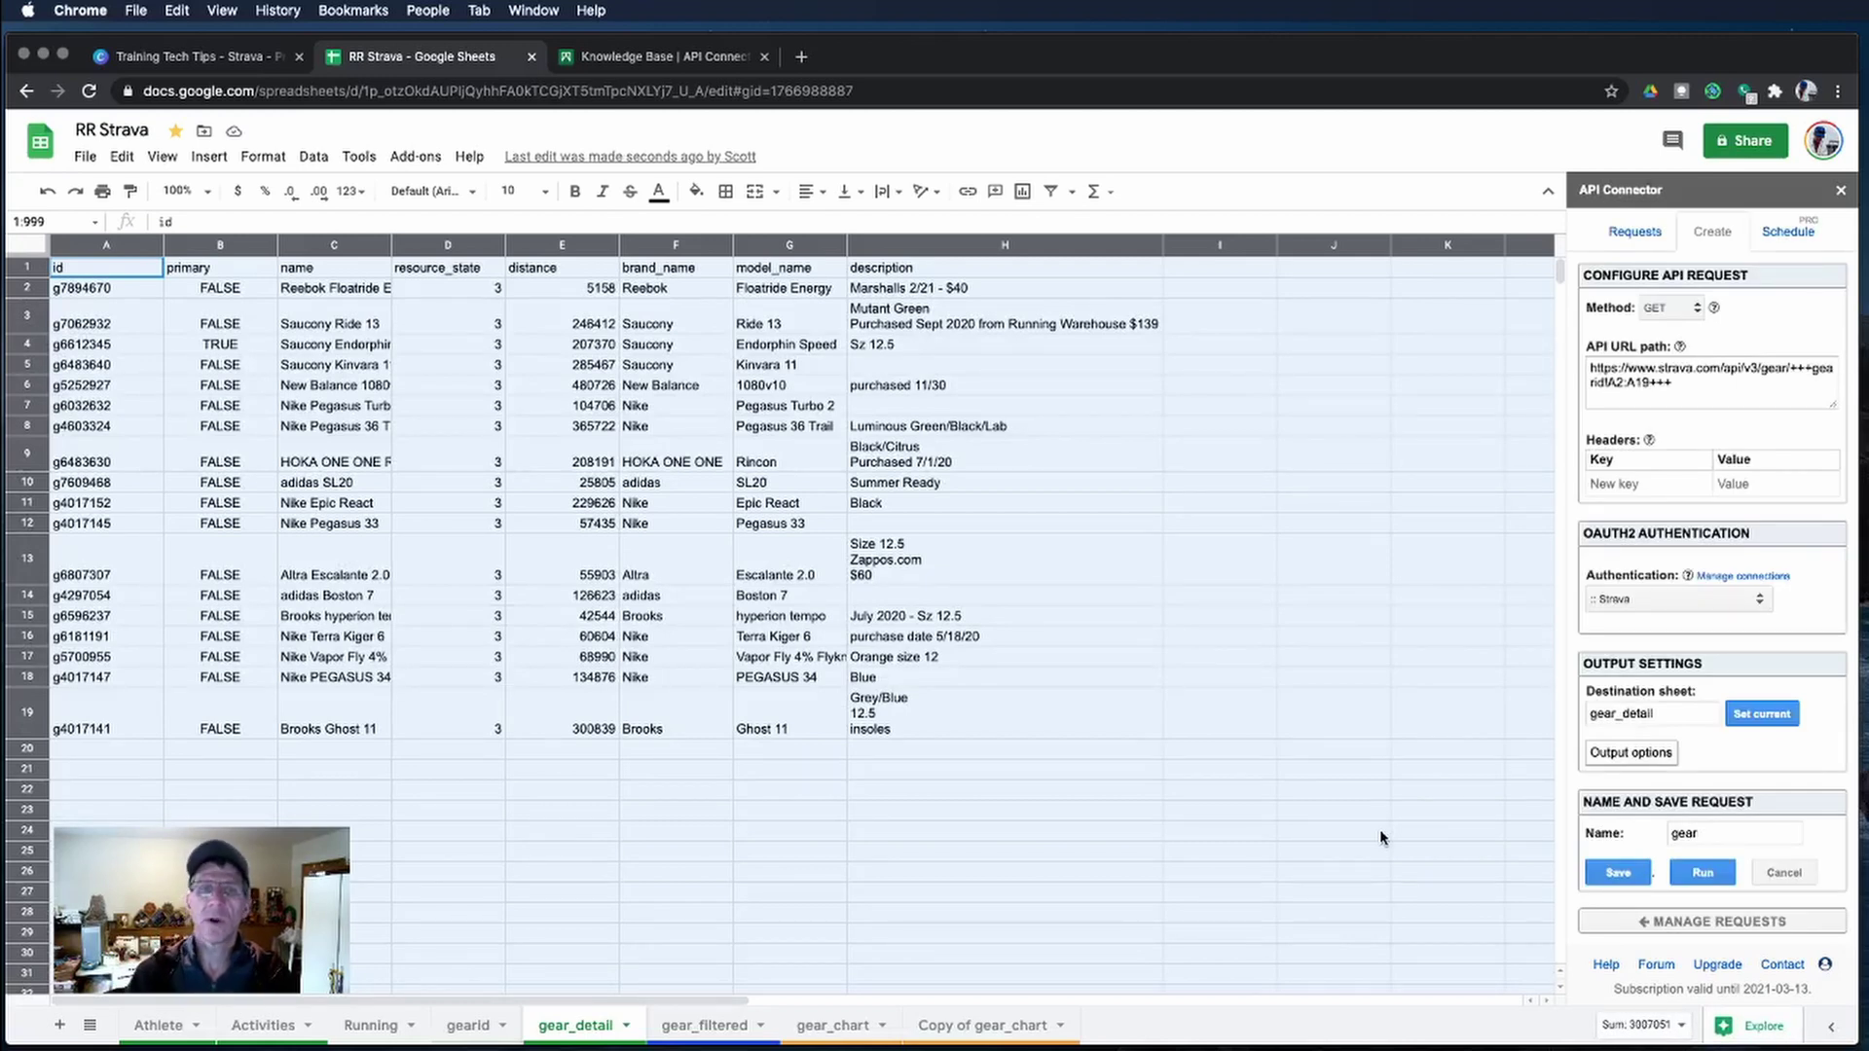
left_click(102, 291)
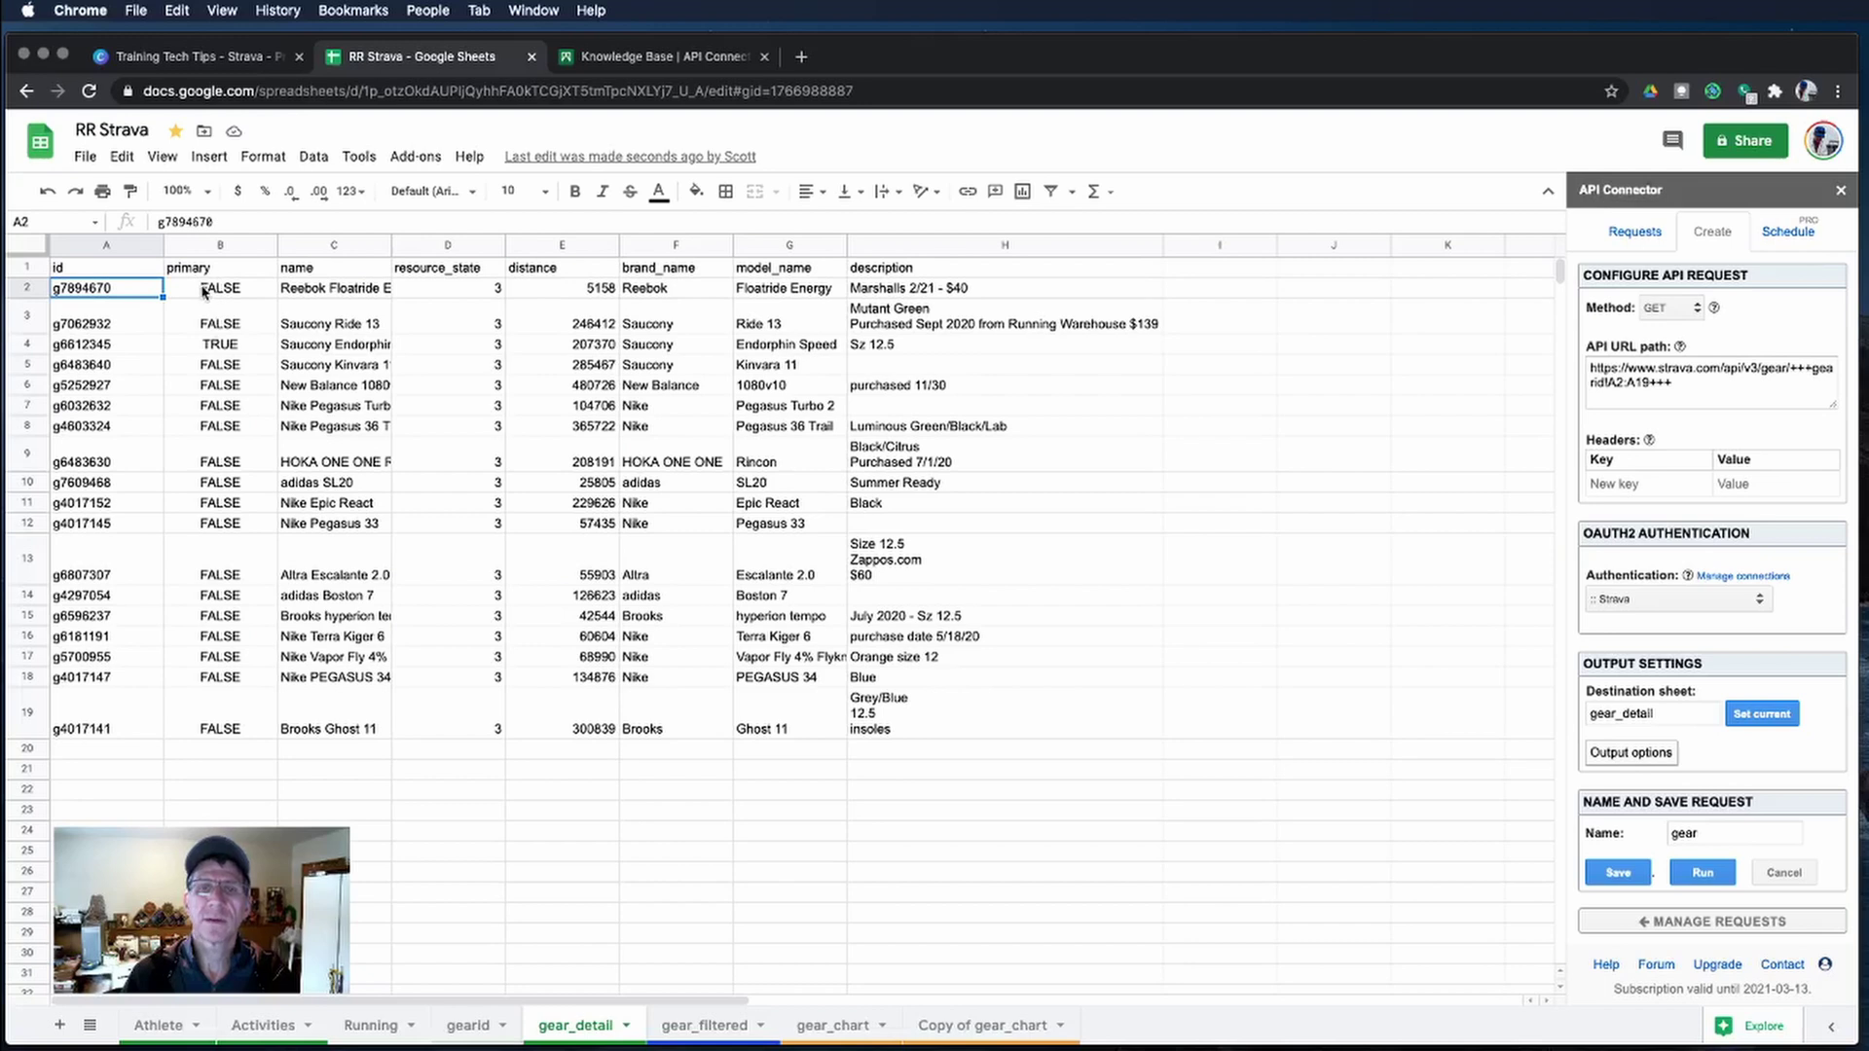
left_click(327, 288)
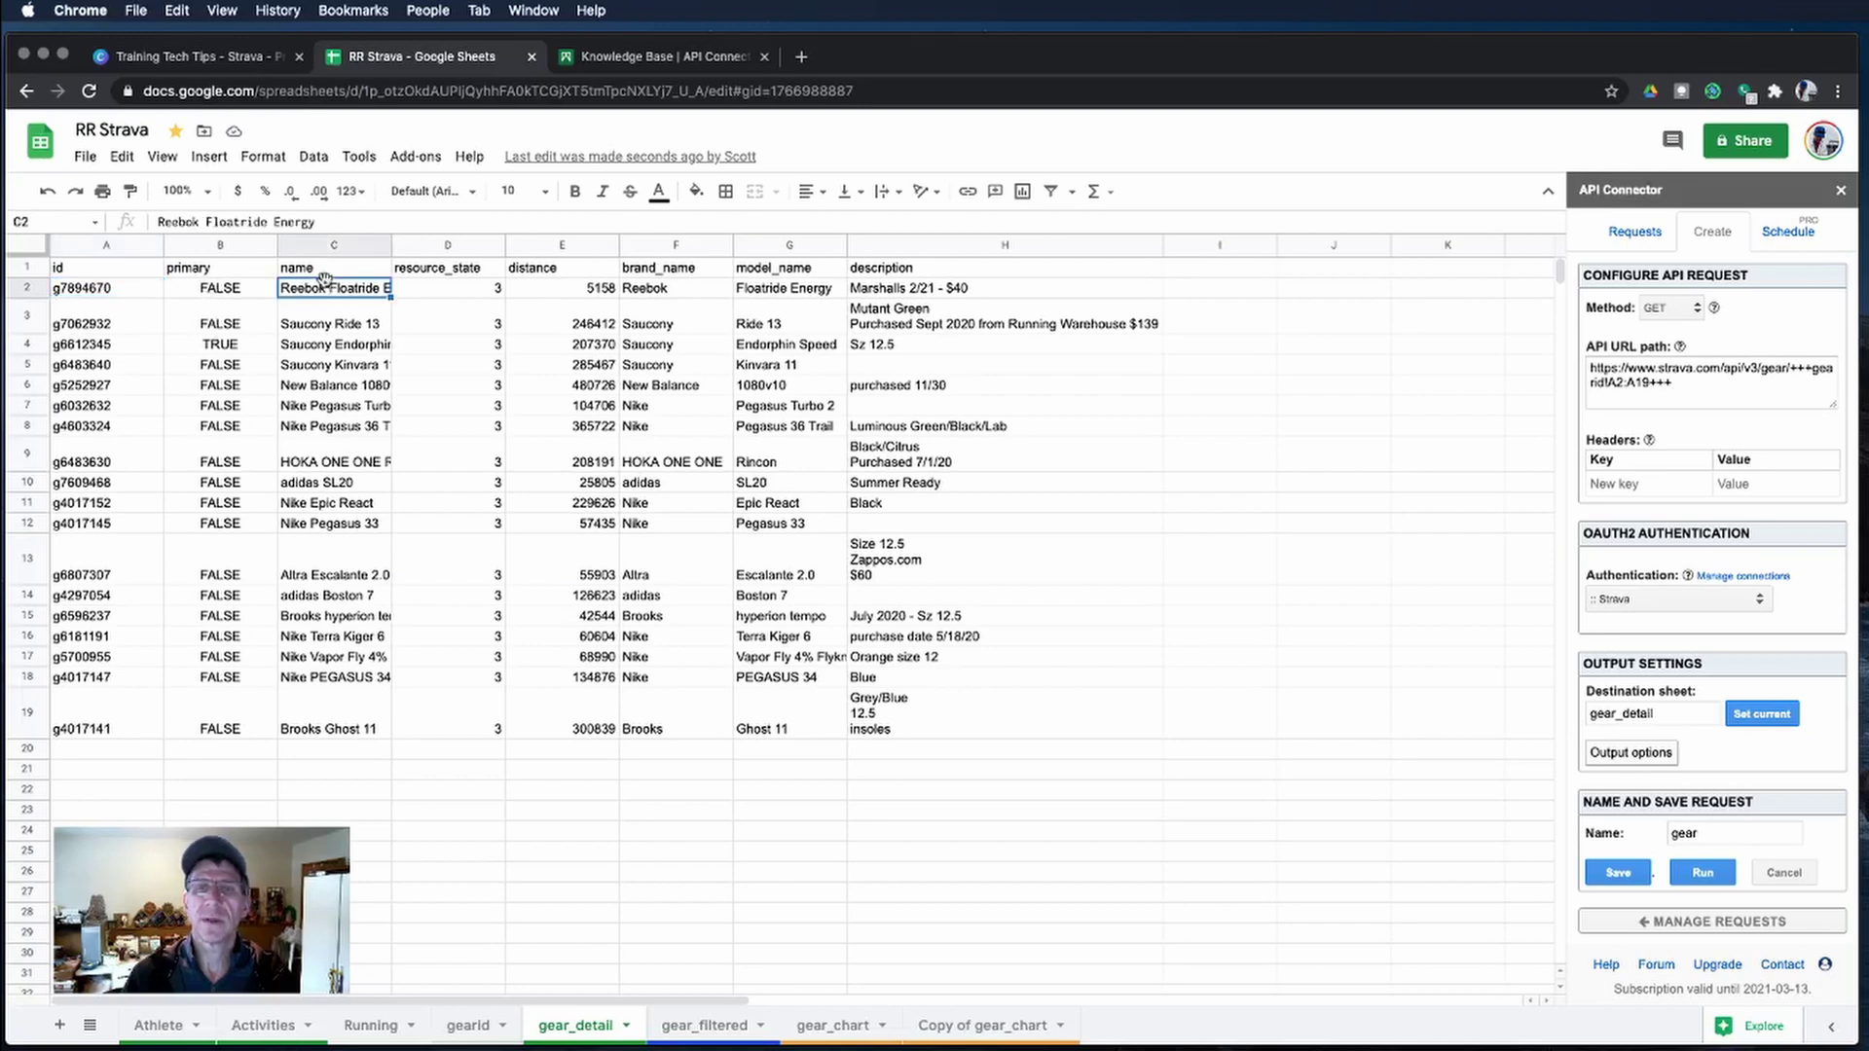
left_click(418, 288)
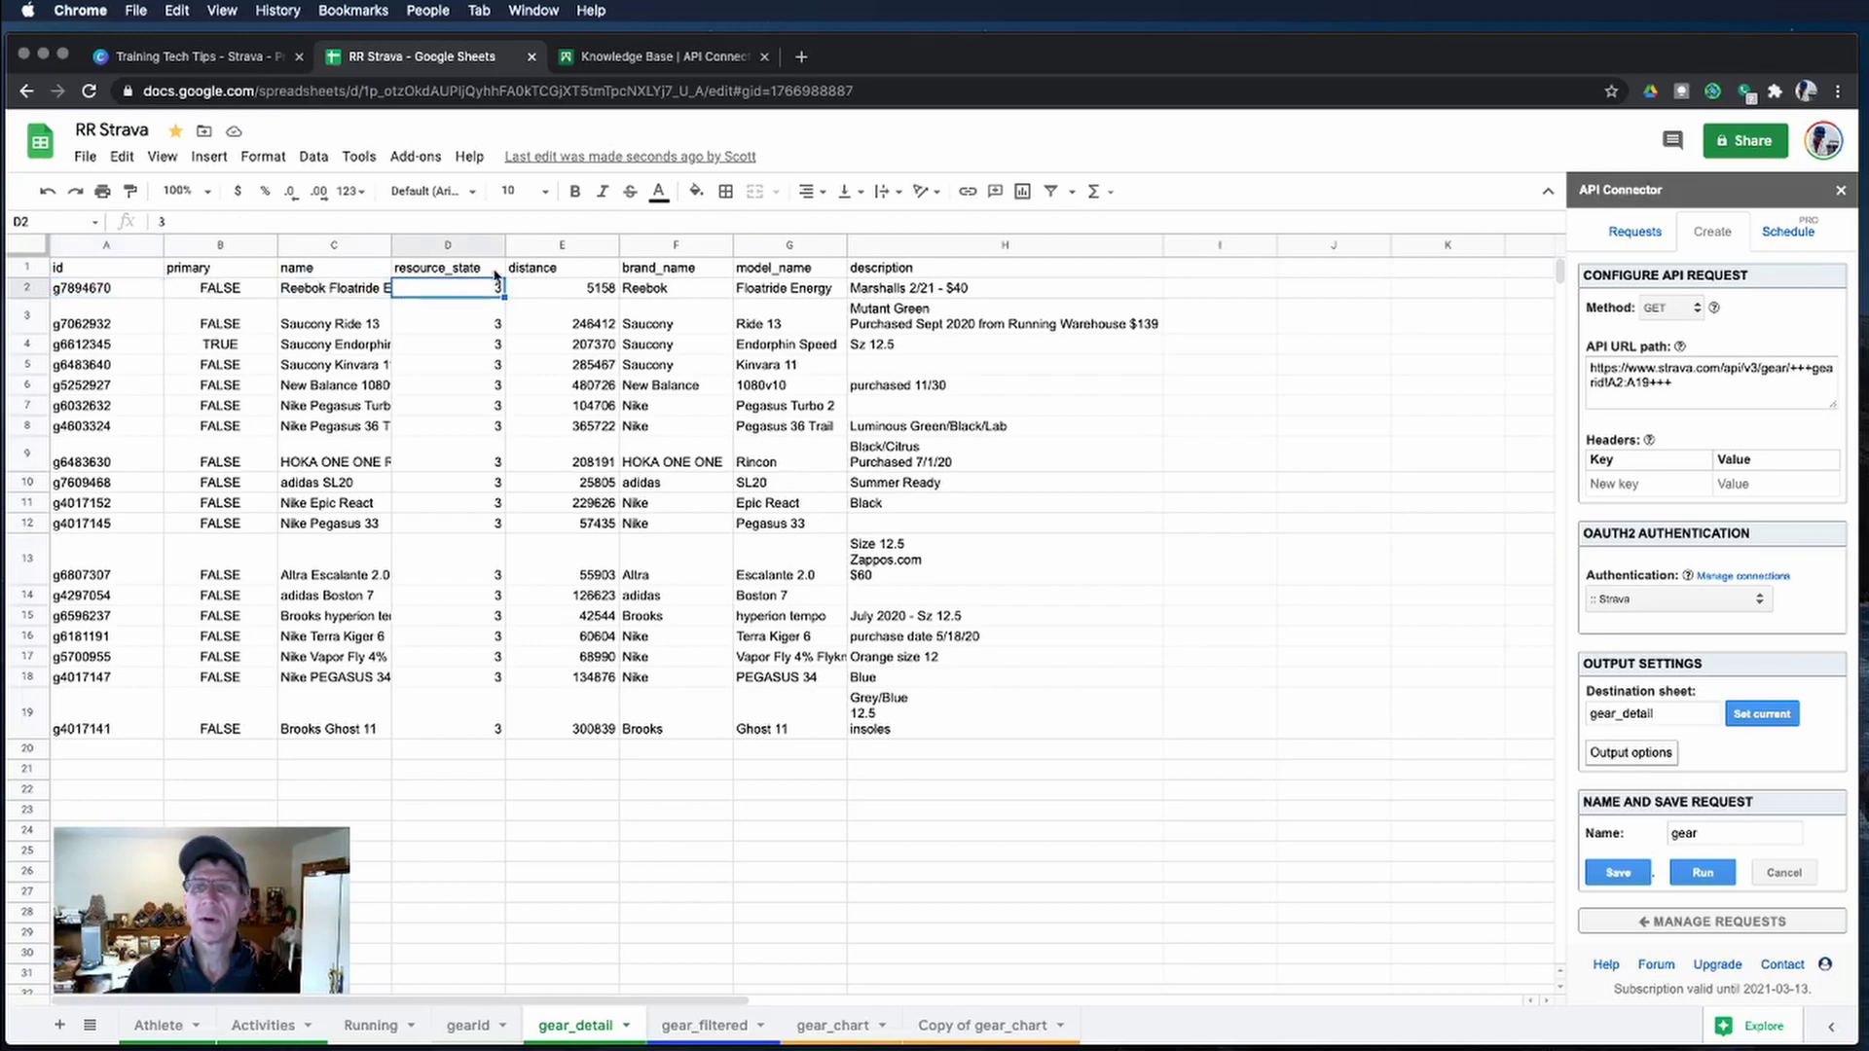
left_click(568, 266)
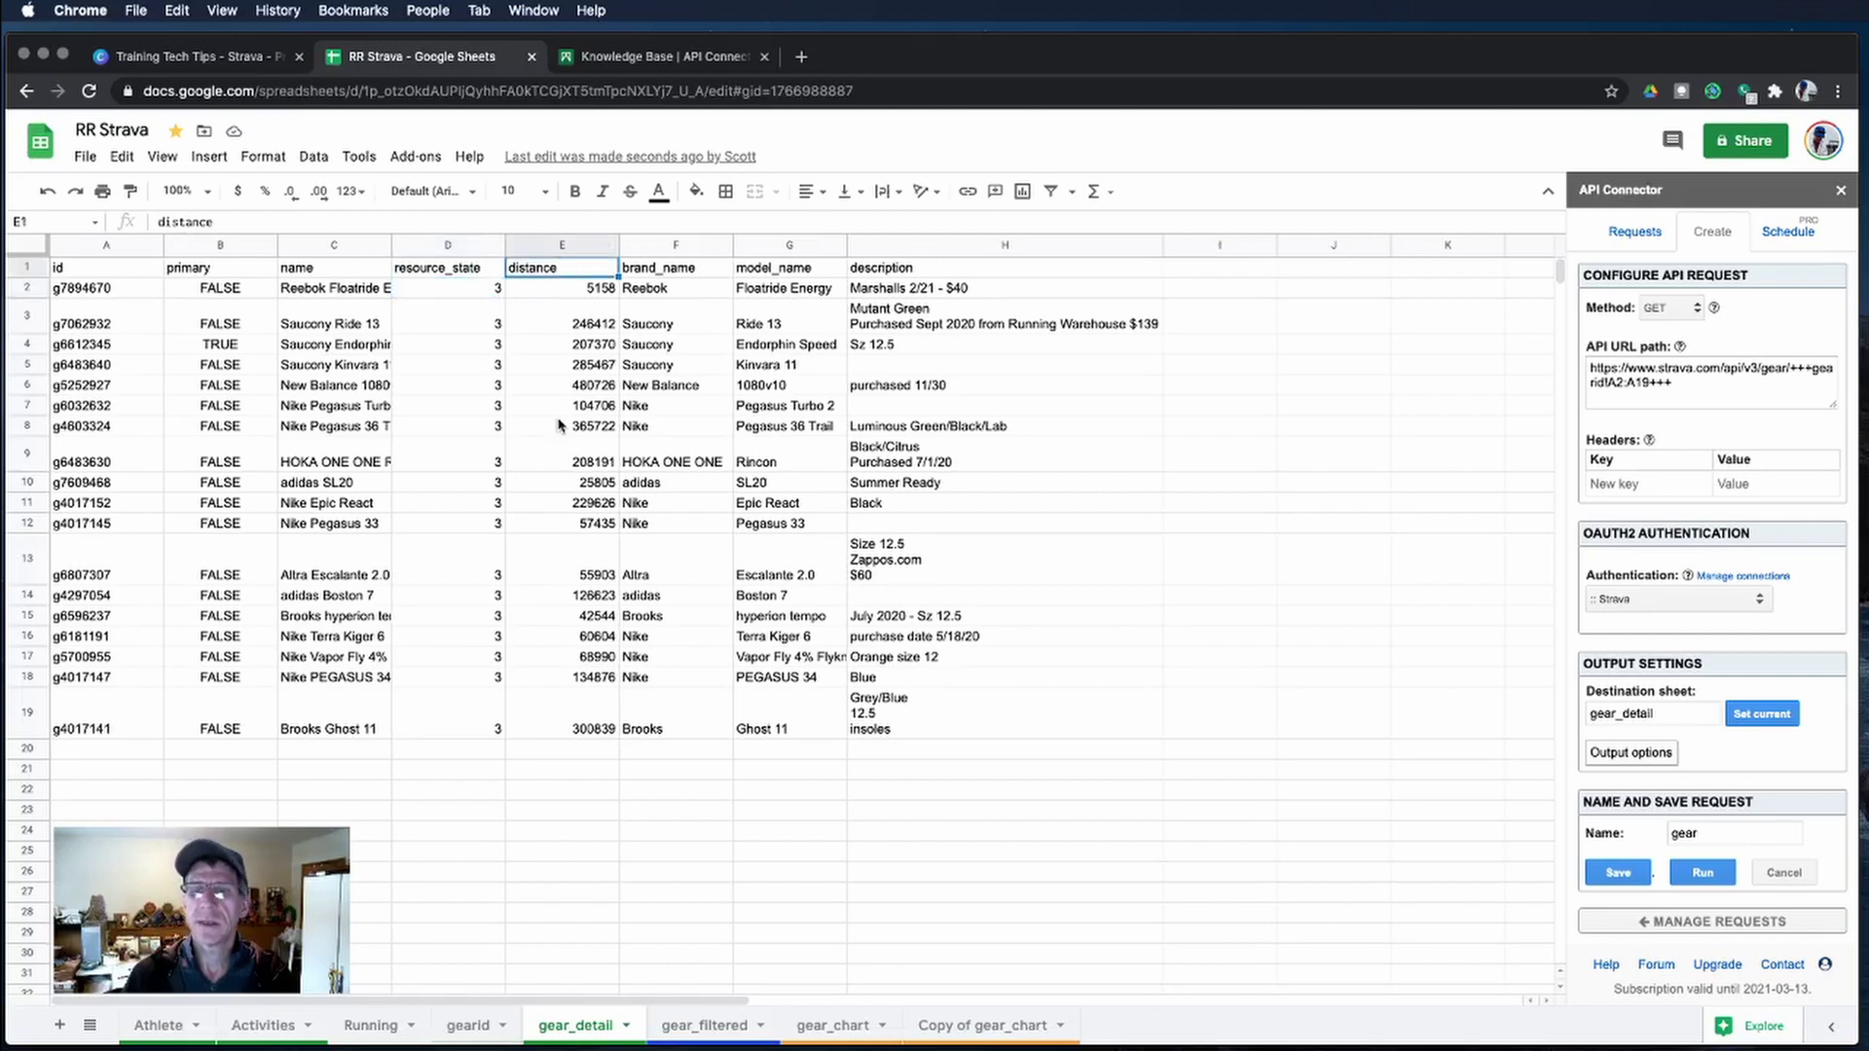
Check the CONVERT formula in gear_filtered C2, then select gear_chart's Shoe Mileage chart.
left_click(701, 1028)
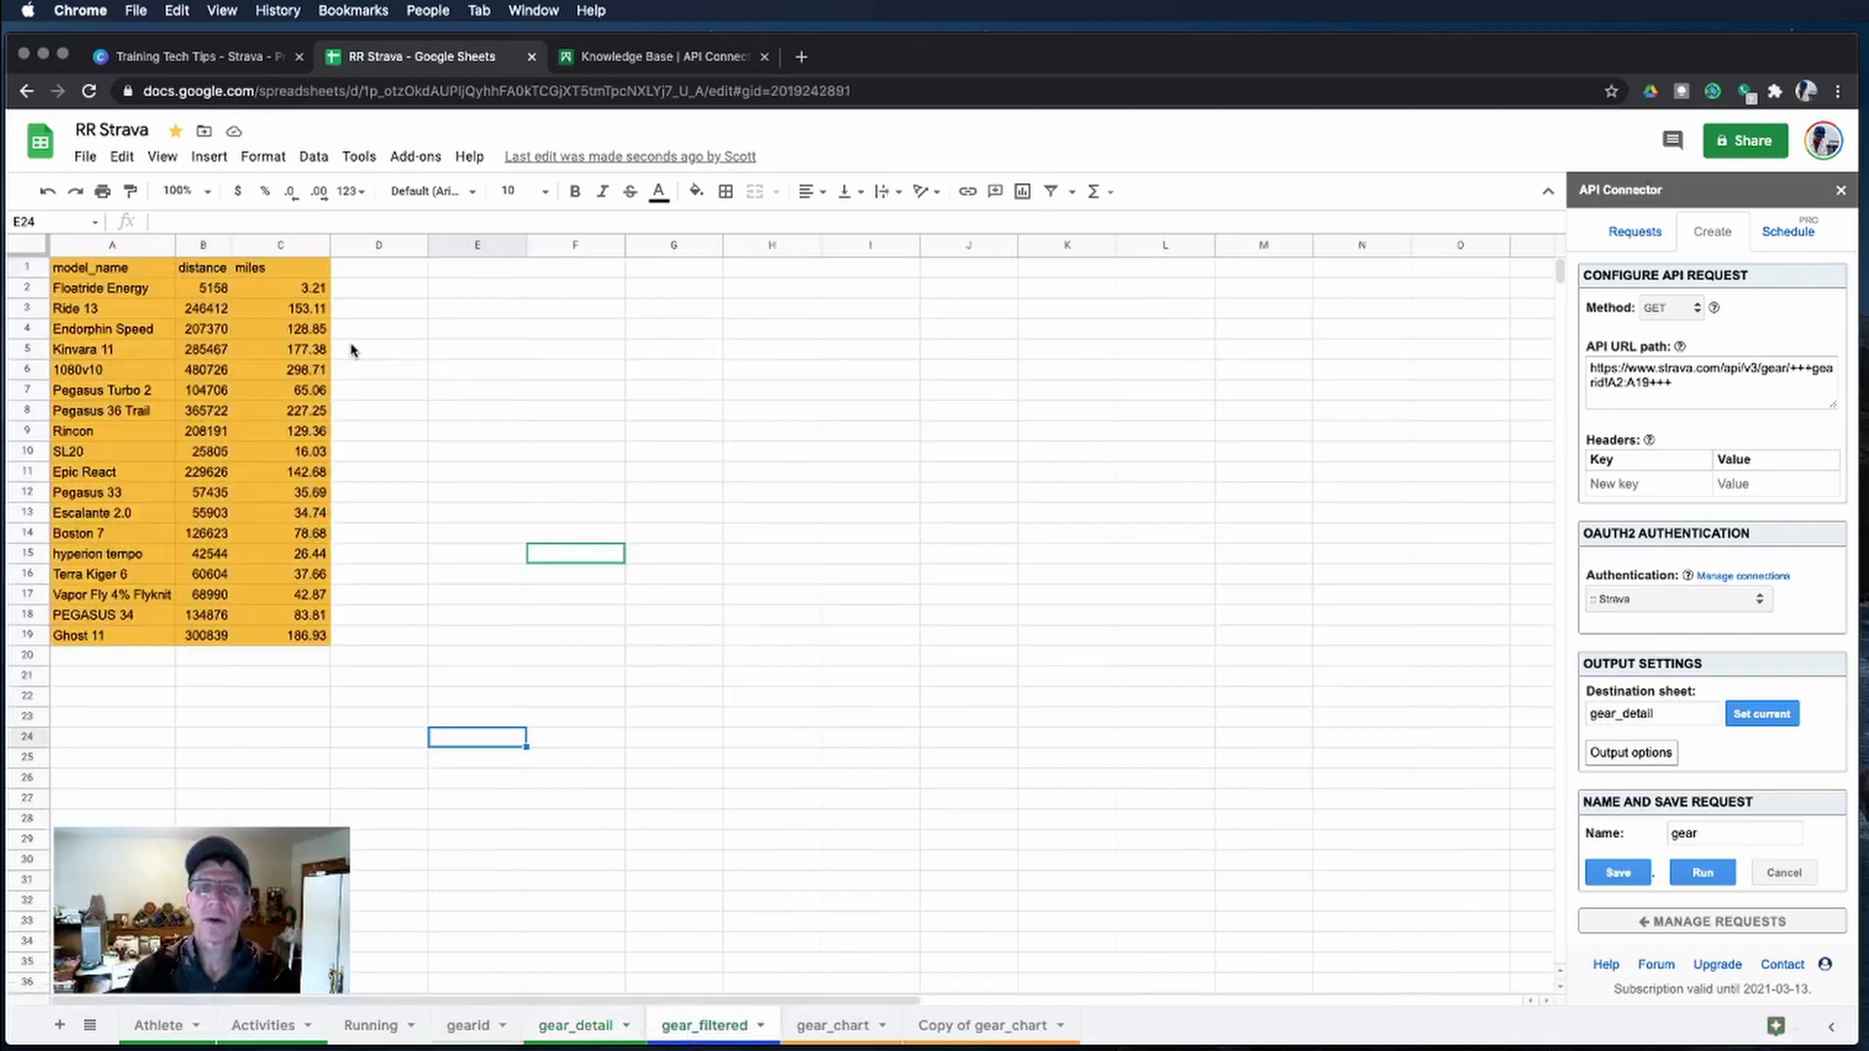
left_click(283, 289)
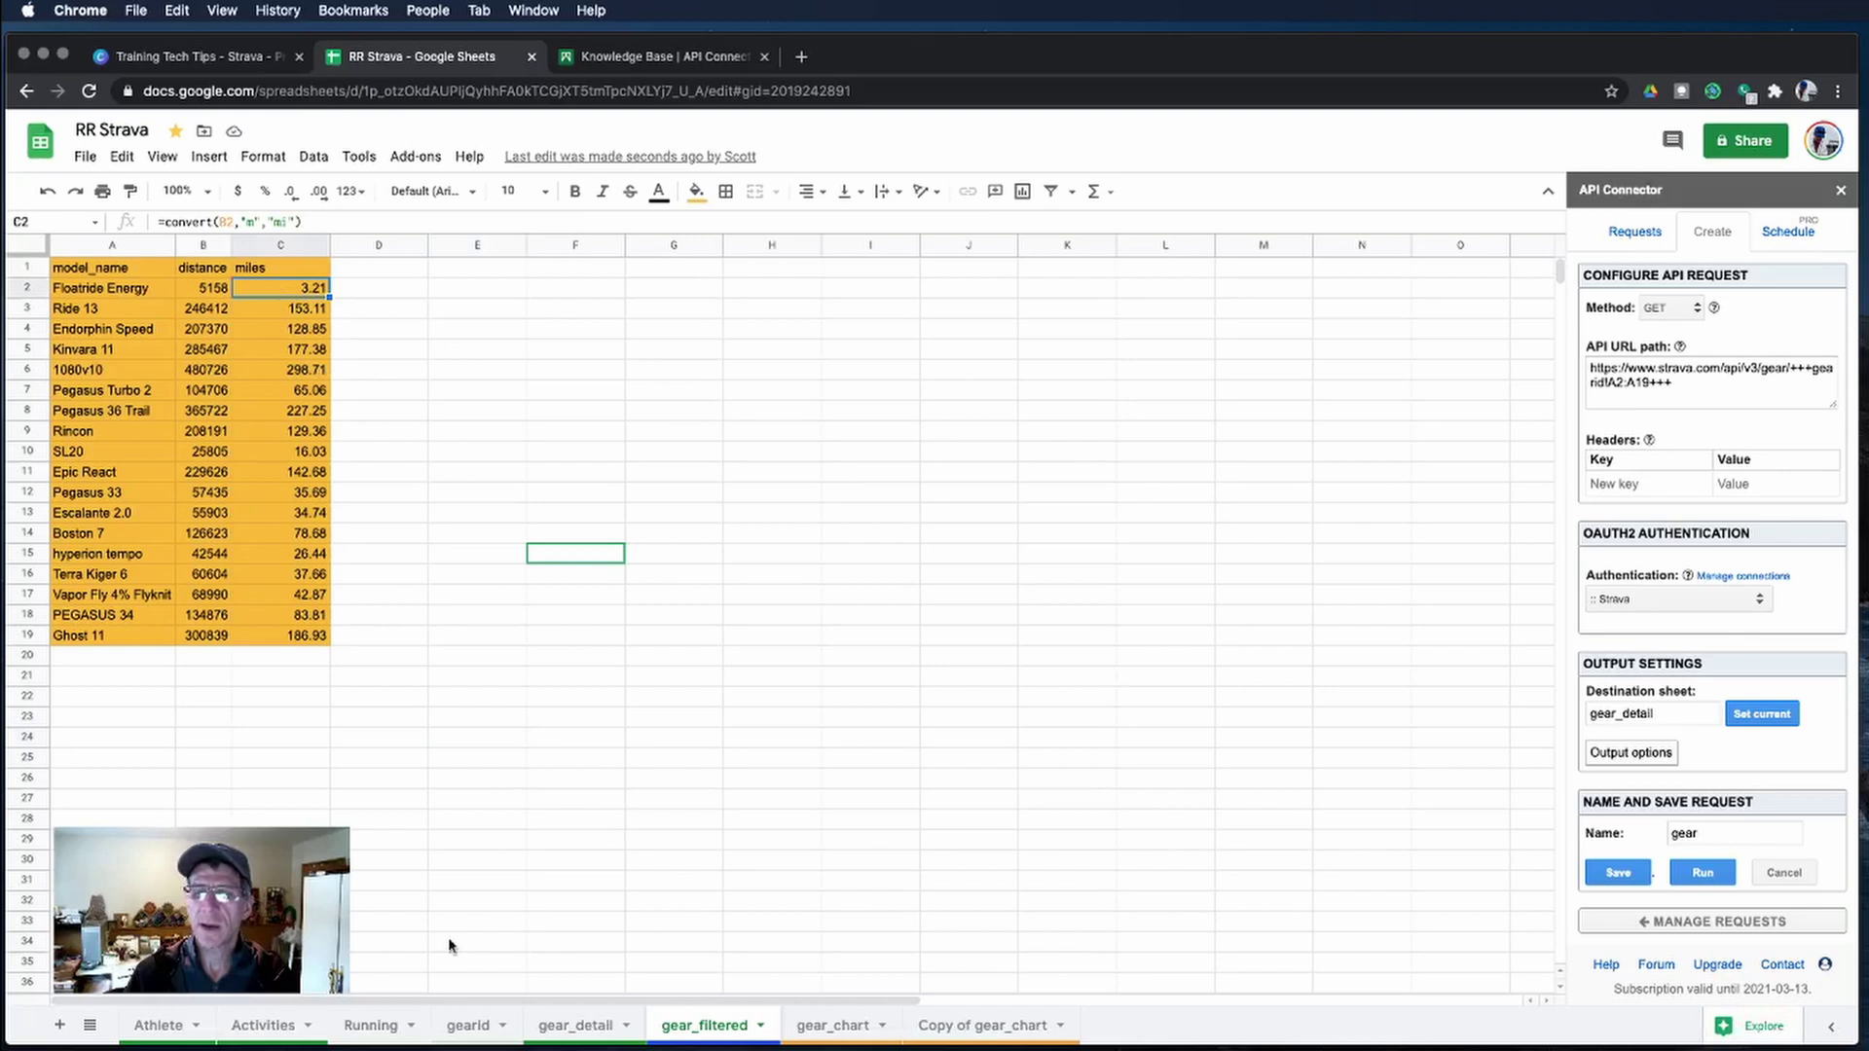
left_click(836, 1026)
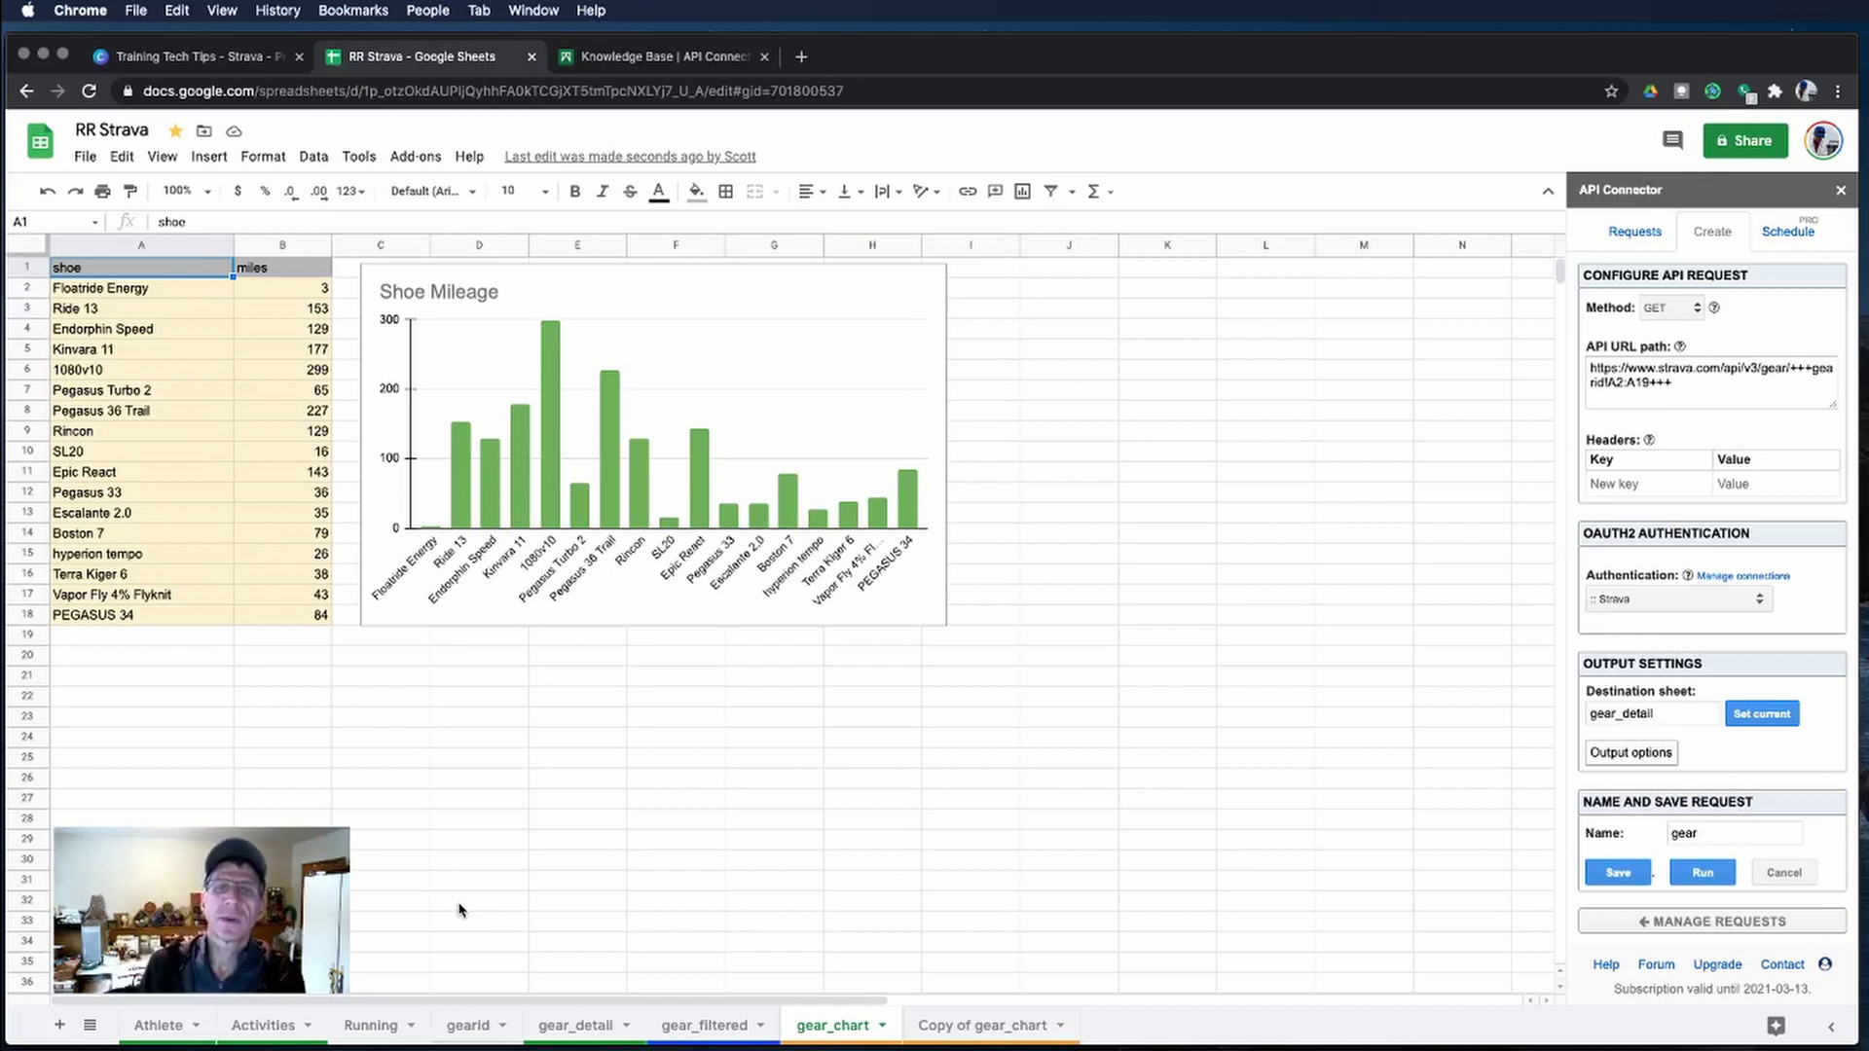
left_click(503, 349)
mouse_move(547, 369)
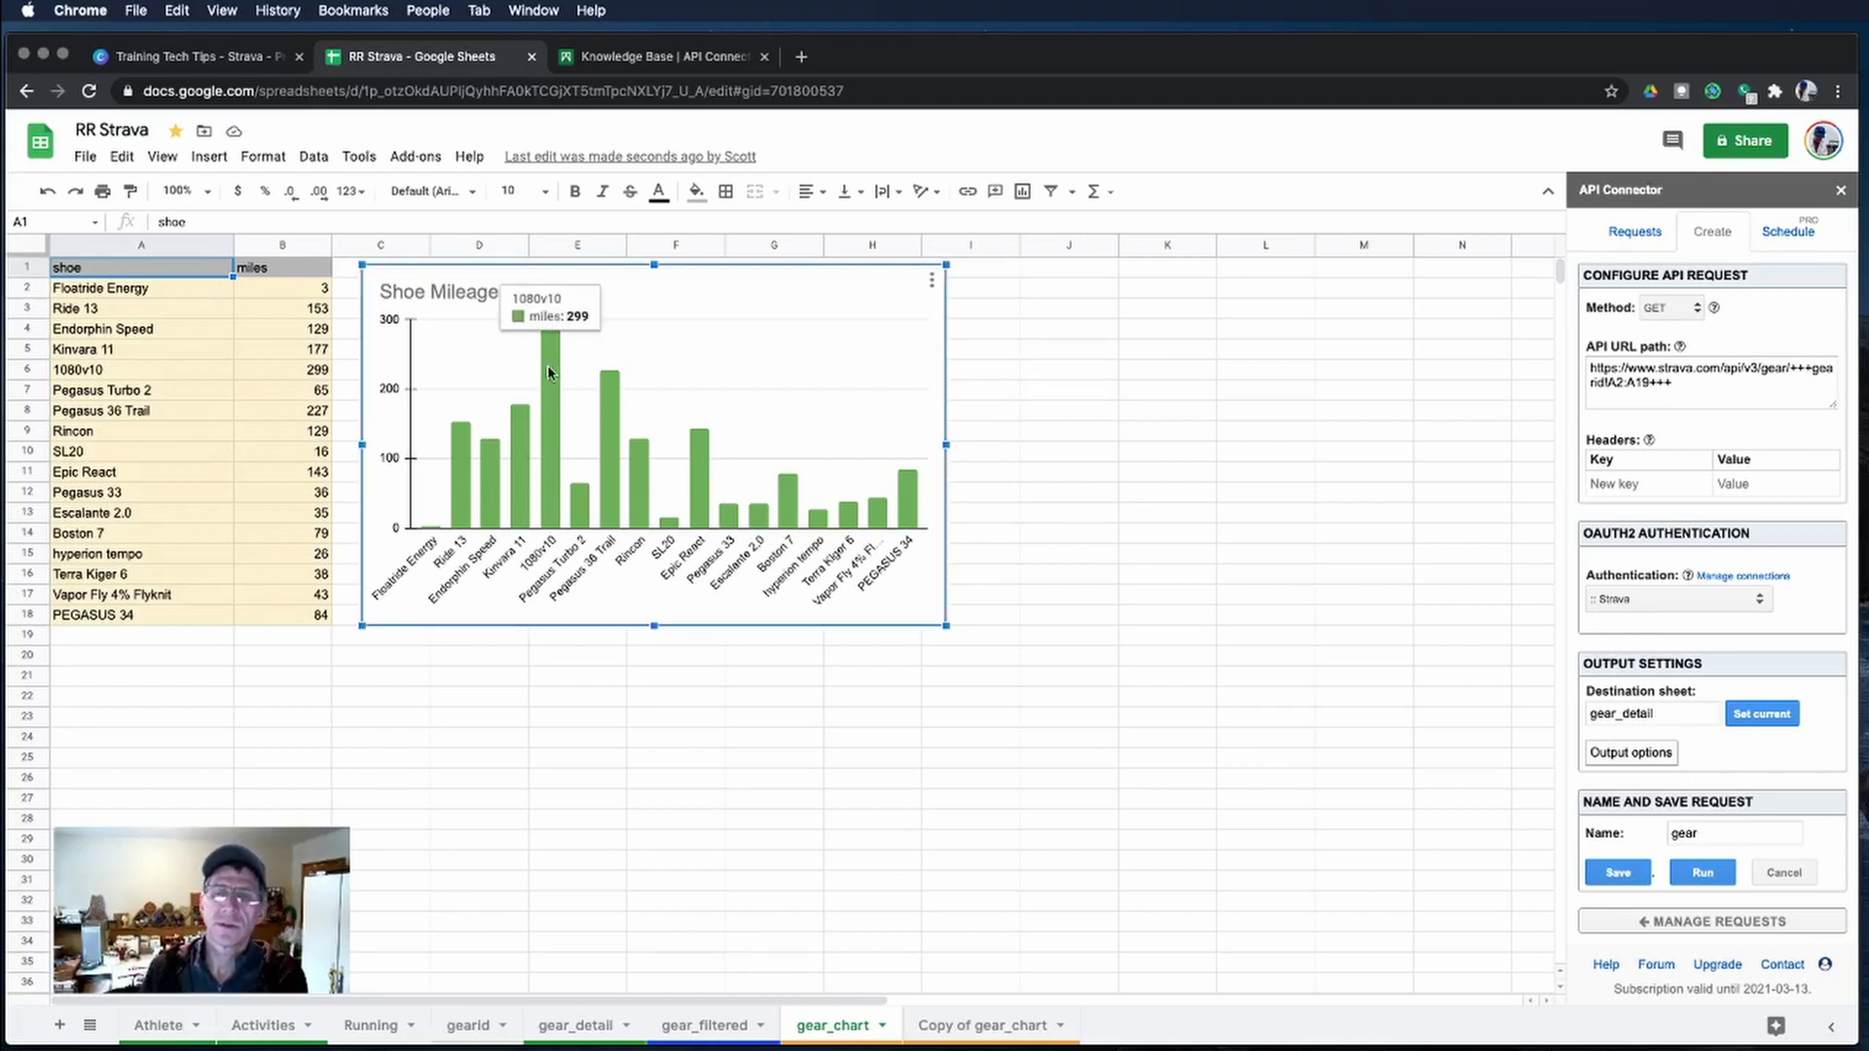